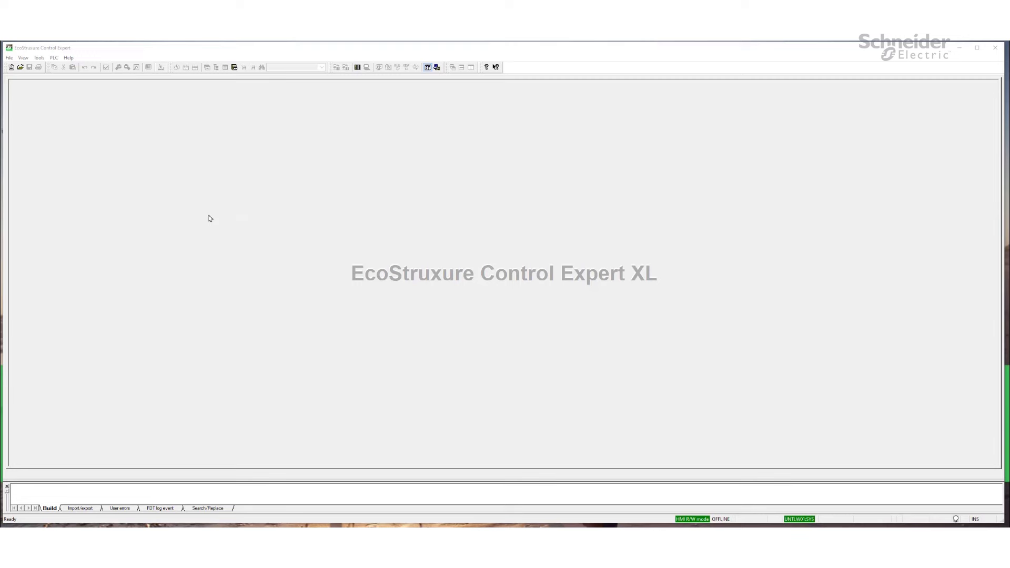
- Create a new Modicon M340 project with the BMX P34 2020 CPU, and display its PLC bus without the hardware catalog
{"action": "left_click", "coordinate": [9, 59]}
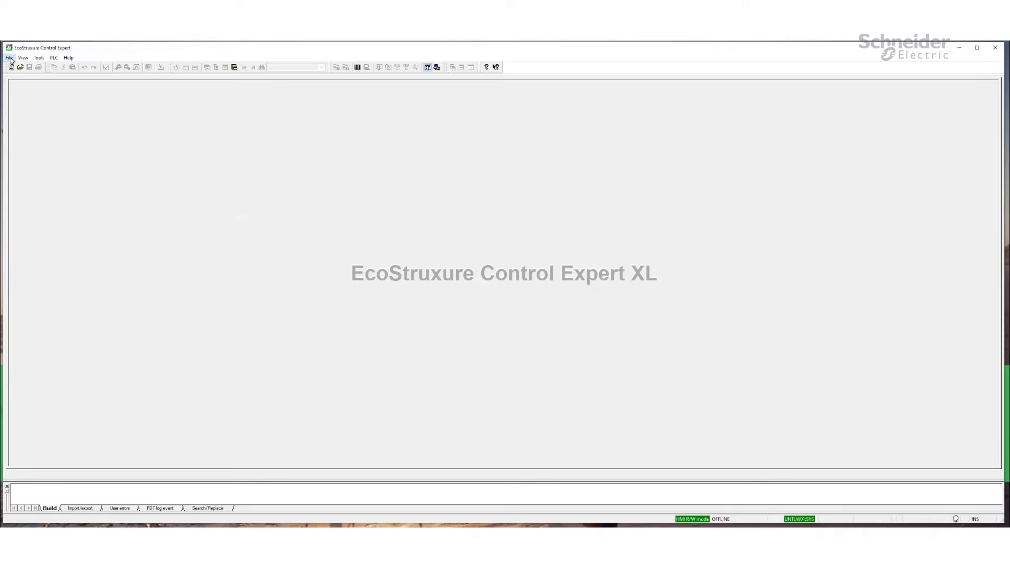
{"action": "left_click", "coordinate": [38, 68]}
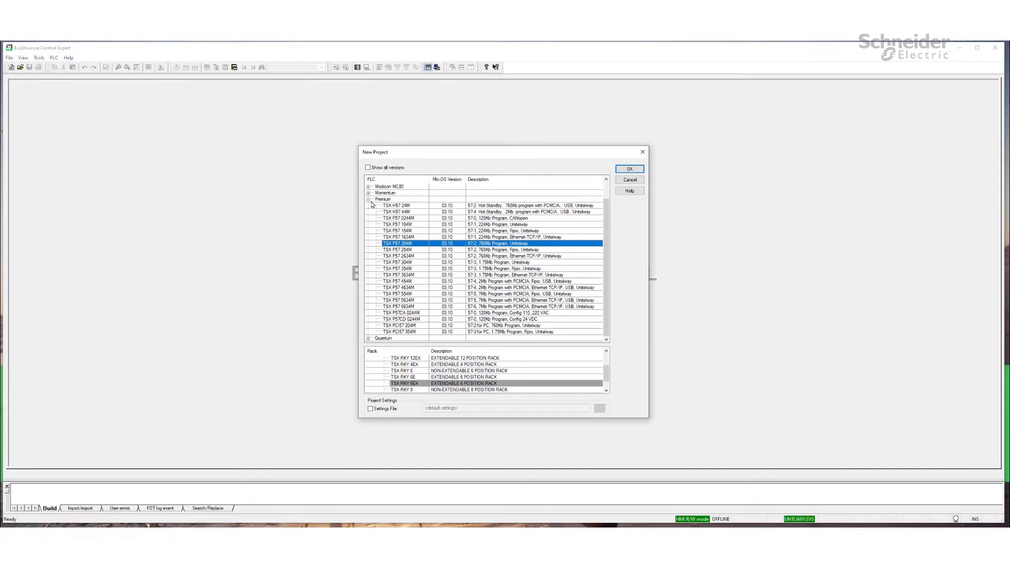
{"action": "left_click", "coordinate": [368, 200]}
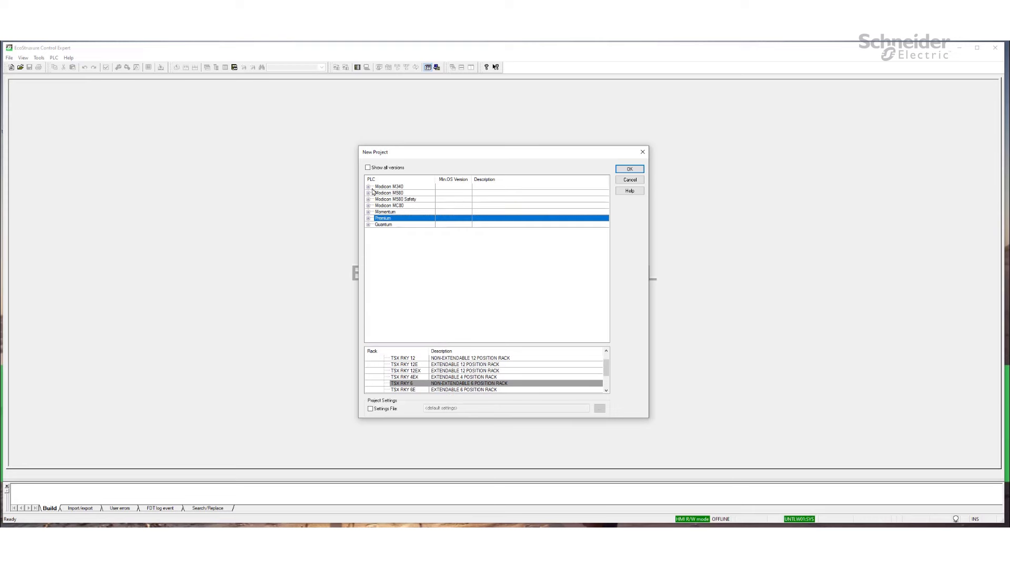
{"action": "double_click", "coordinate": [369, 187]}
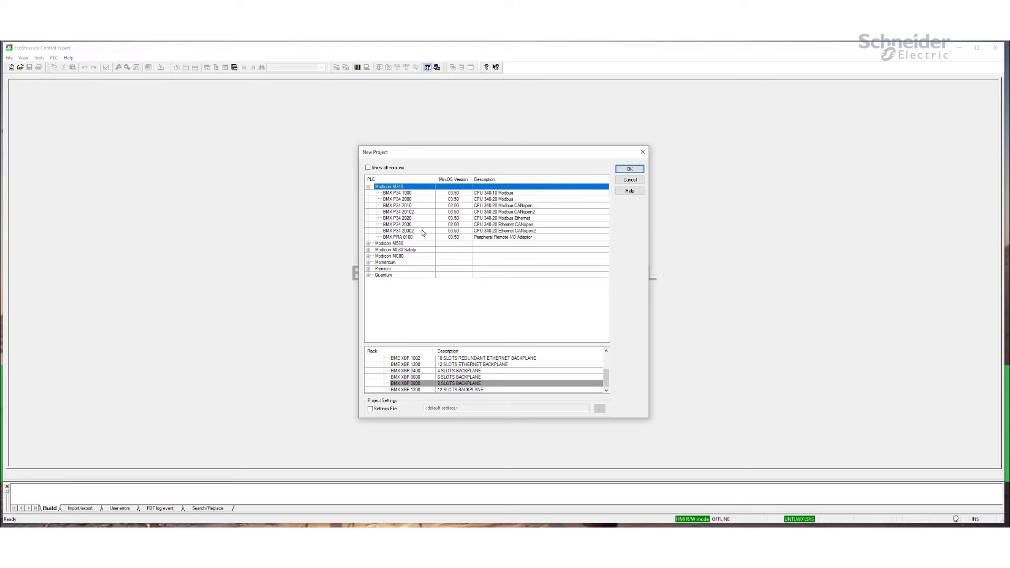
{"action": "left_click", "coordinate": [573, 218]}
{"action": "left_click", "coordinate": [630, 169]}
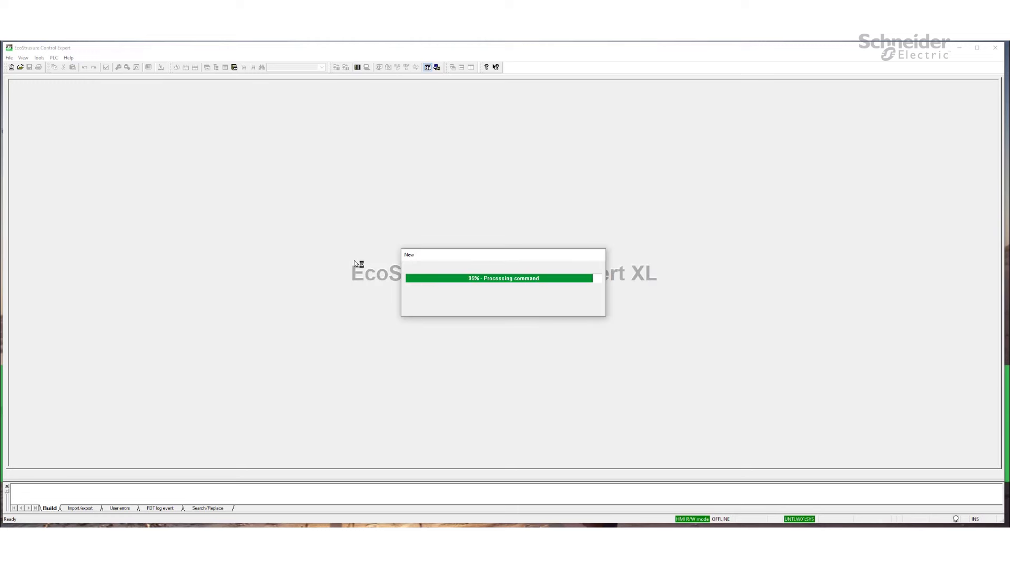
{"action": "left_click", "coordinate": [526, 335]}
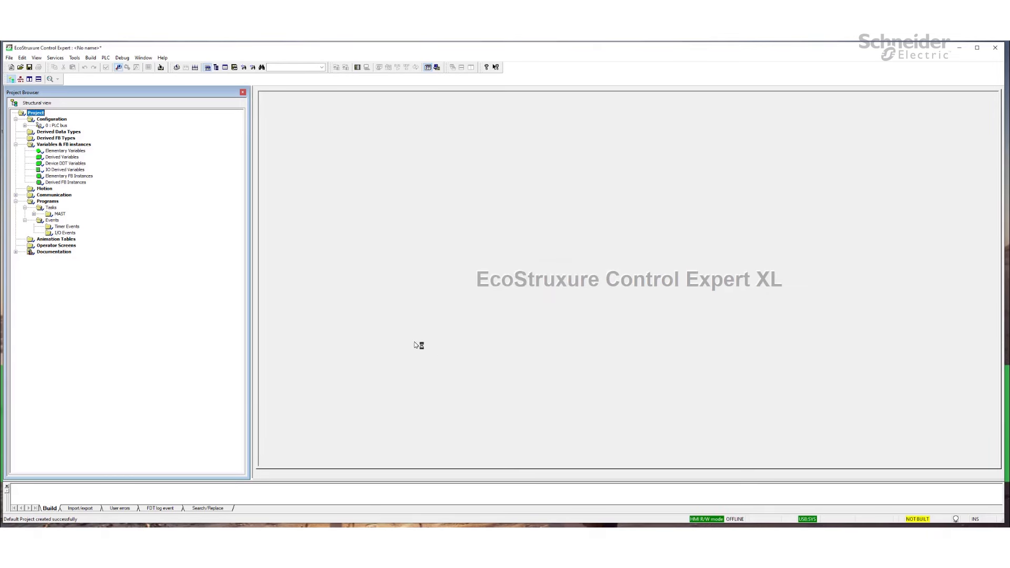
{"action": "double_click", "coordinate": [57, 125]}
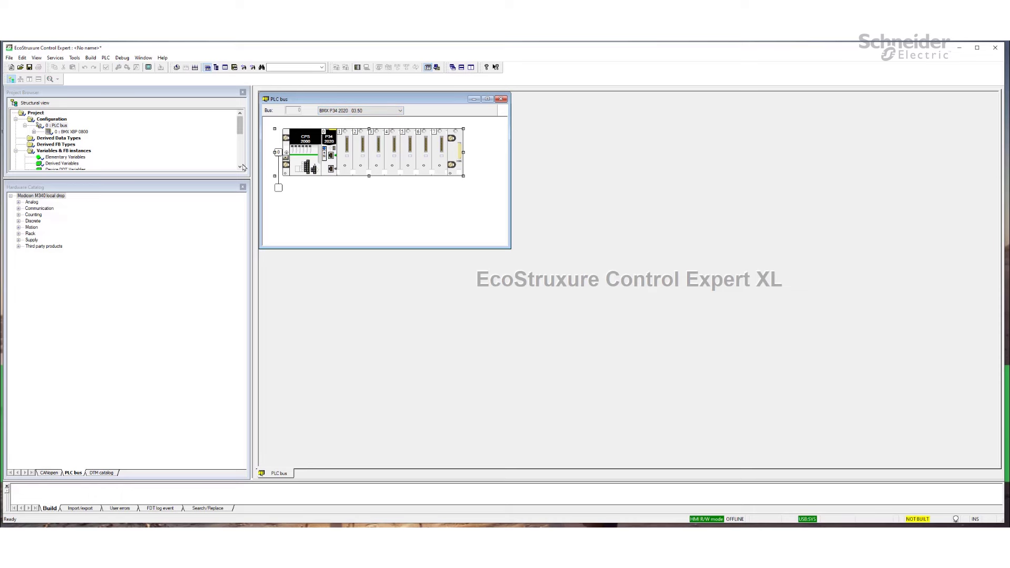
{"action": "left_click", "coordinate": [243, 188]}
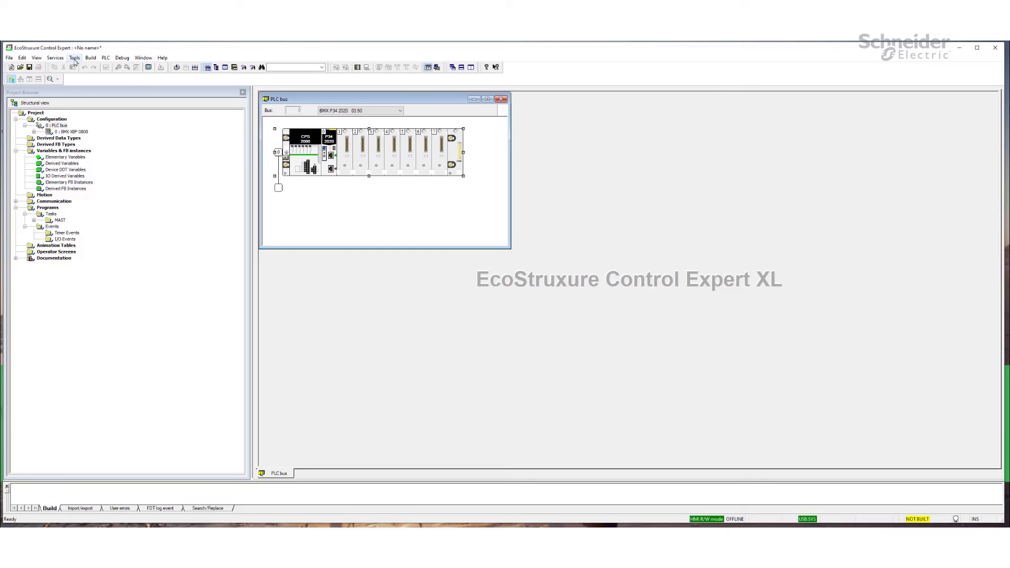
- Enable the Data dictionary option under PLC embedded data in the project settings and apply it
{"action": "left_click", "coordinate": [91, 58]}
{"action": "left_click", "coordinate": [74, 58]}
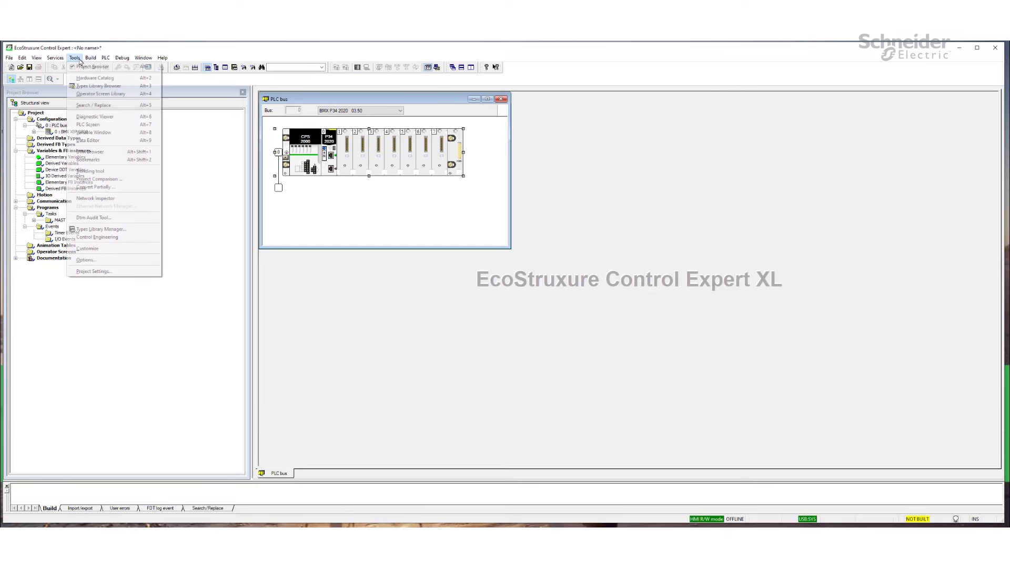
{"action": "left_click", "coordinate": [95, 271]}
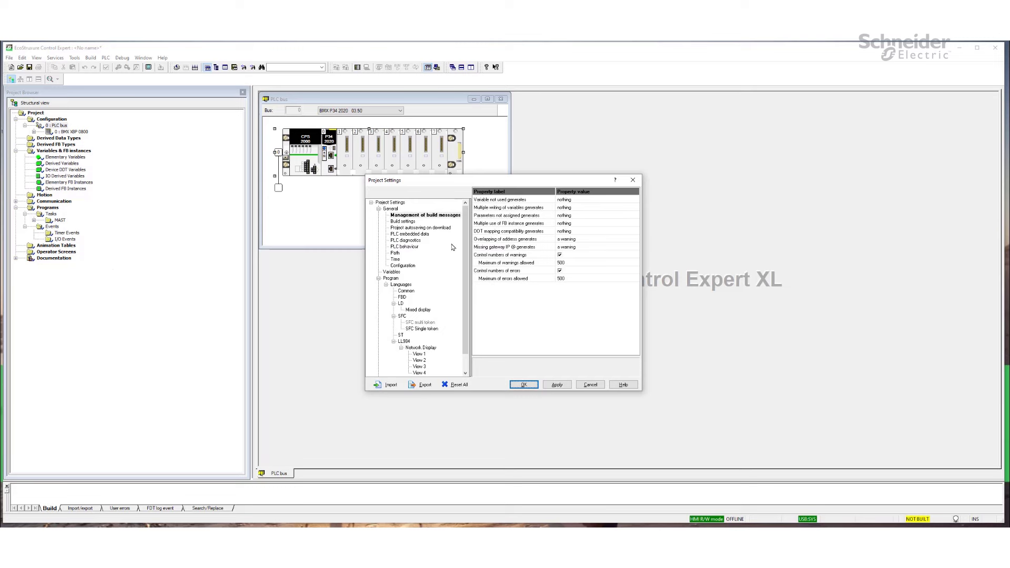
{"action": "left_click", "coordinate": [419, 235]}
{"action": "left_click", "coordinate": [559, 200]}
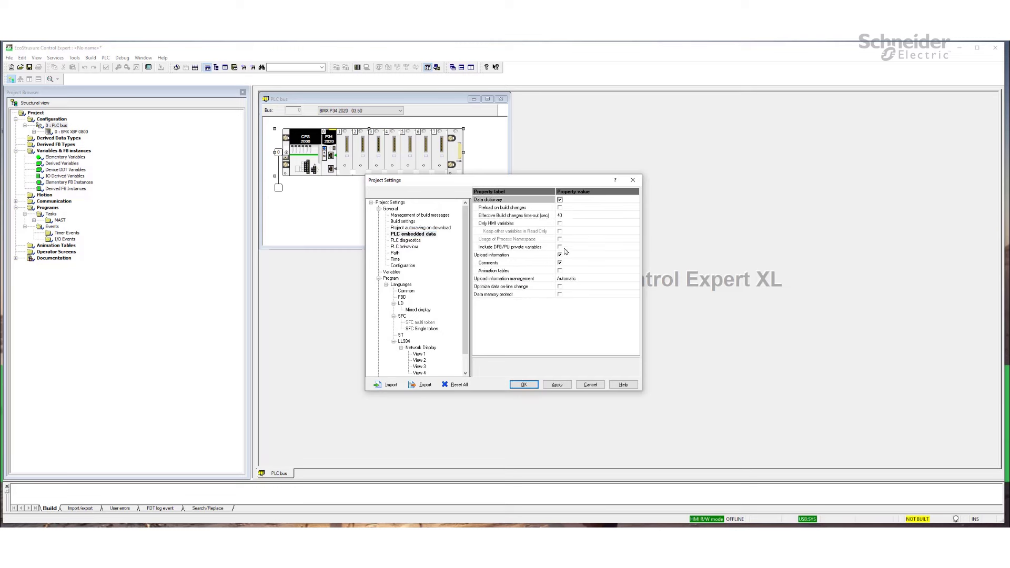
{"action": "left_click", "coordinate": [557, 385]}
{"action": "left_click", "coordinate": [524, 385]}
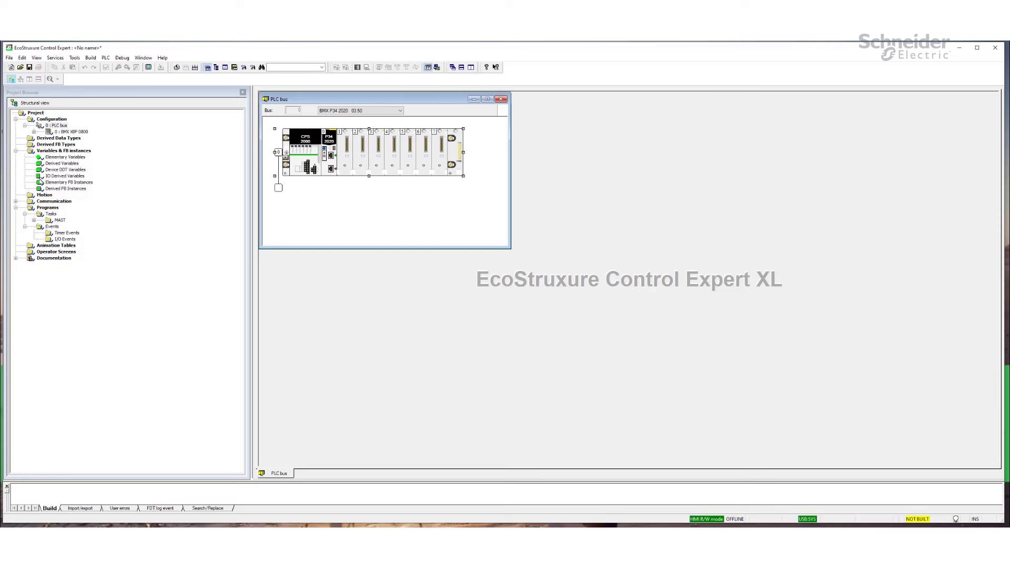
- Create the elementary variable var_1 and extend it into the series var_1 to var_4
{"action": "left_click", "coordinate": [70, 158]}
{"action": "double_click", "coordinate": [70, 157]}
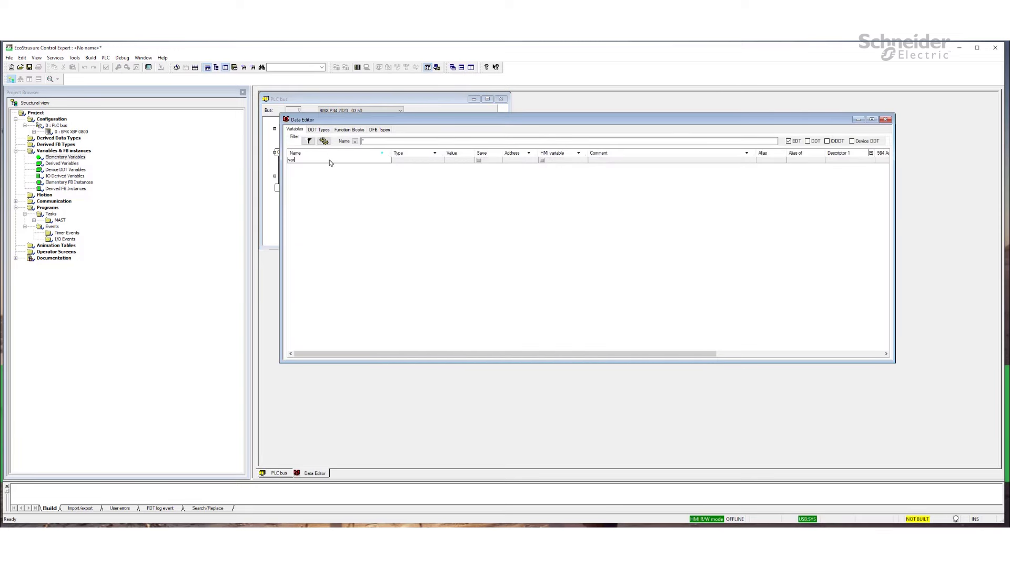
{"action": "type", "text": "var_1"}
{"action": "key", "text": "Return"}
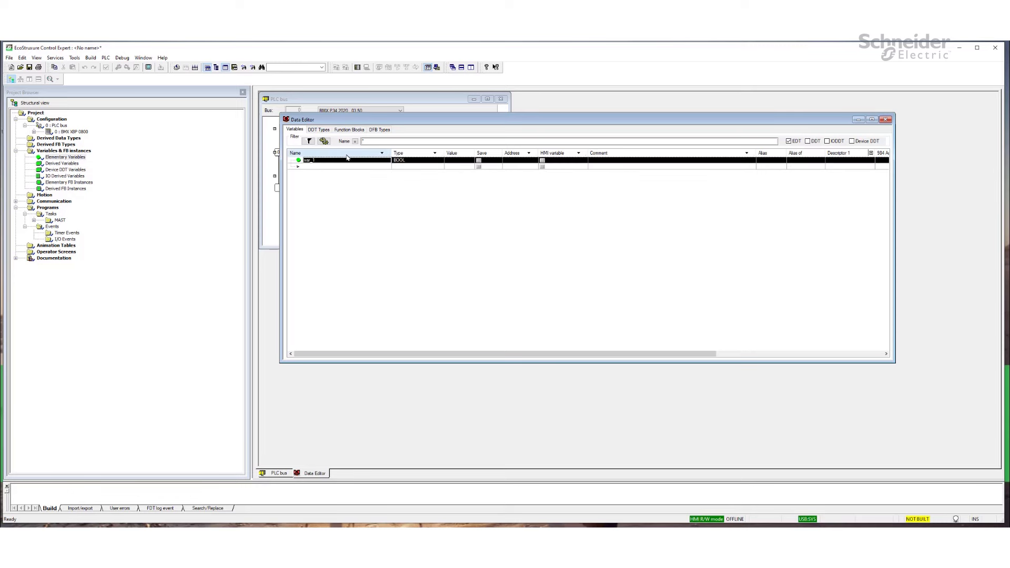
{"action": "left_click_drag", "start_coordinate": [335, 160], "coordinate": [334, 181]}
- Set the data type of var_2 to INT and of var_3 to REAL
{"action": "left_click", "coordinate": [410, 166]}
{"action": "left_click", "coordinate": [410, 168]}
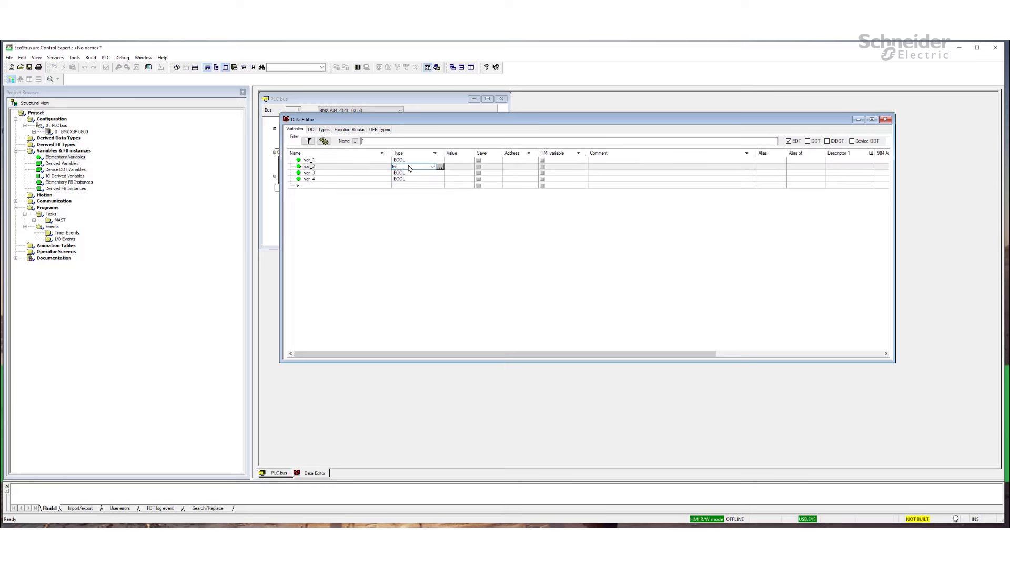
{"action": "type", "text": "int"}
{"action": "key", "text": "Return"}
{"action": "right_click", "coordinate": [409, 167]}
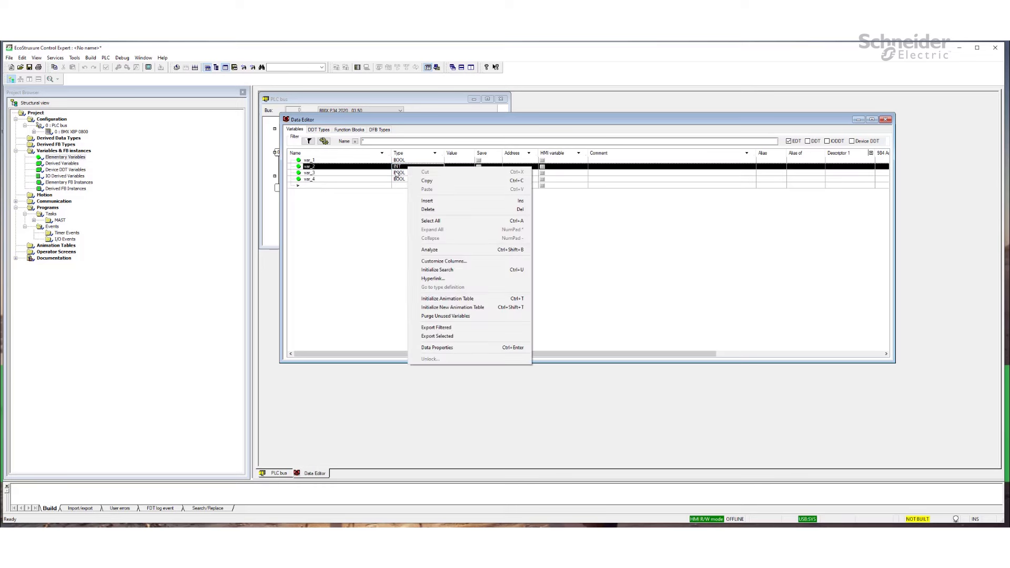
{"action": "left_click", "coordinate": [404, 174]}
{"action": "left_click", "coordinate": [404, 174]}
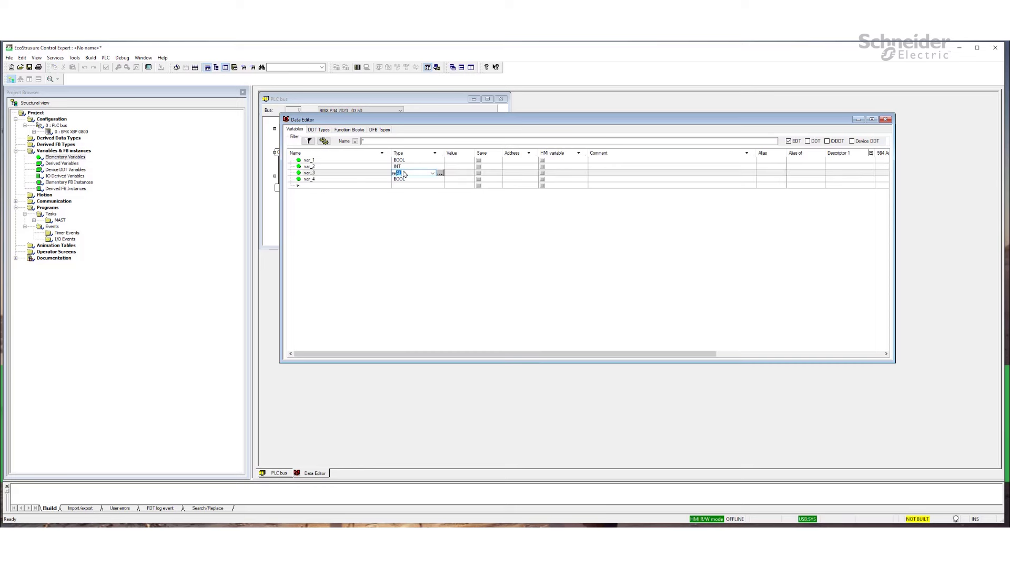
{"action": "type", "text": "re"}
{"action": "key", "text": "Return"}
- Set the data type of var_4 to WORD and add var_5 with type DINT
{"action": "left_click", "coordinate": [411, 180]}
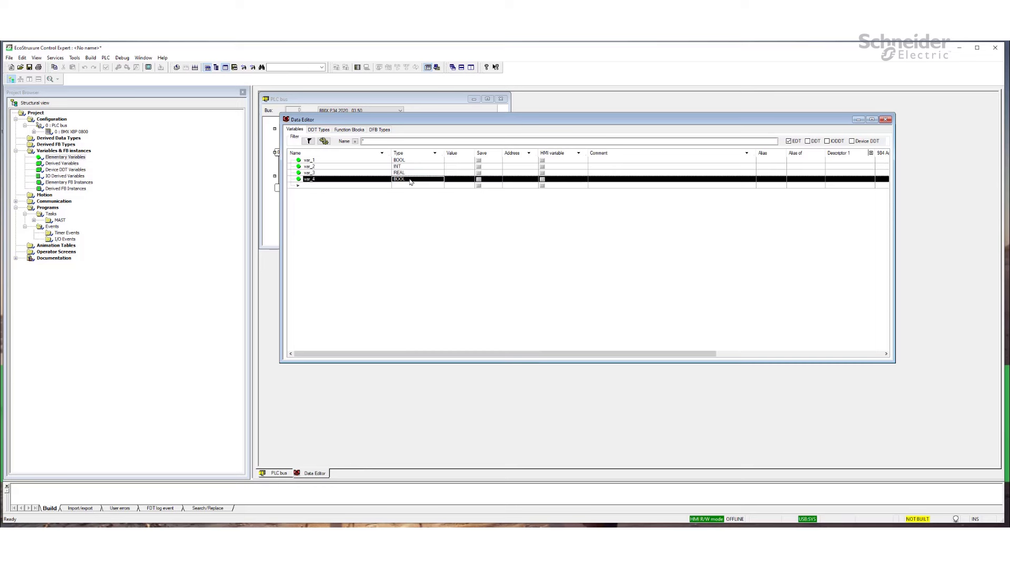
{"action": "left_click", "coordinate": [411, 180]}
{"action": "type", "text": "word"}
{"action": "key", "text": "Return"}
{"action": "left_click", "coordinate": [408, 186]}
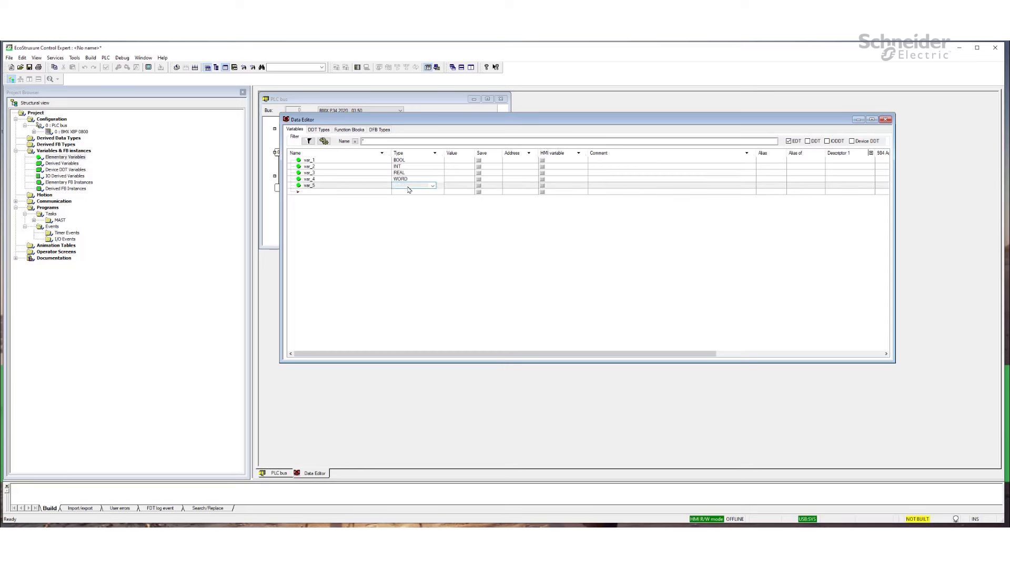
{"action": "left_click", "coordinate": [407, 187]}
{"action": "type", "text": "dint"}
{"action": "key", "text": "Return"}
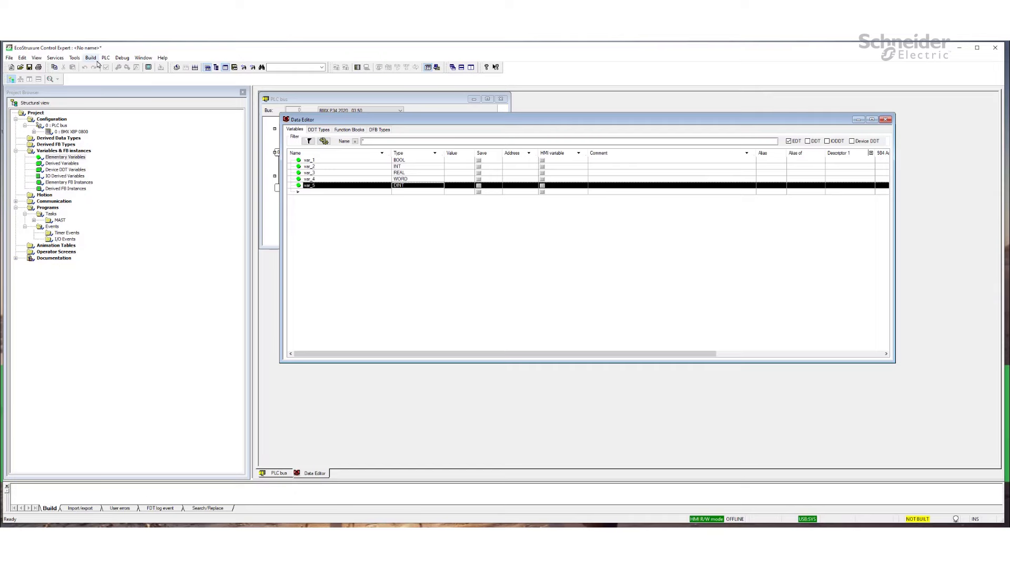
- Switch the PLC target to simulation mode and rebuild the whole project
{"action": "left_click_drag", "start_coordinate": [533, 126], "coordinate": [536, 153]}
{"action": "left_click", "coordinate": [436, 67]}
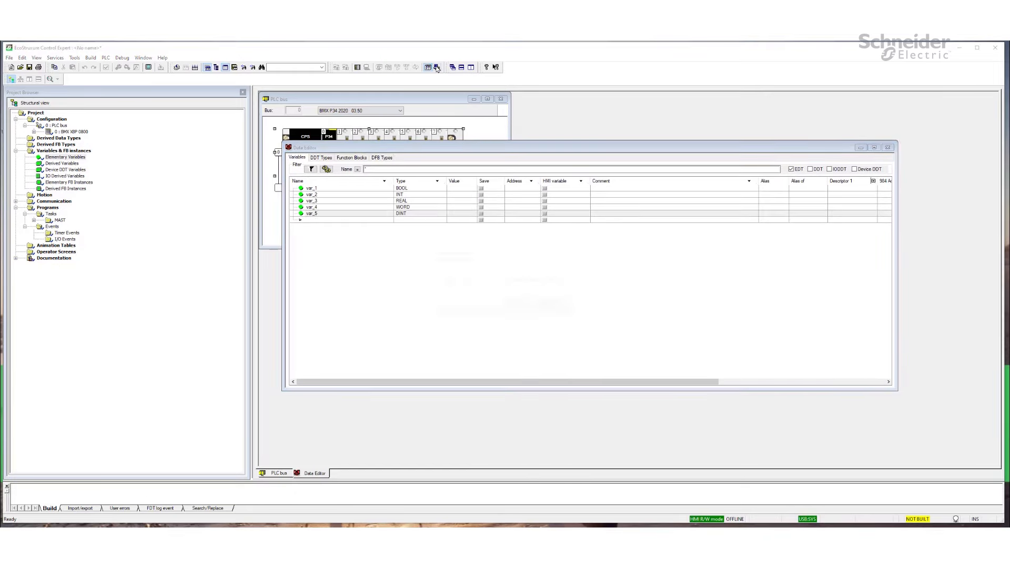
{"action": "left_click", "coordinate": [520, 303]}
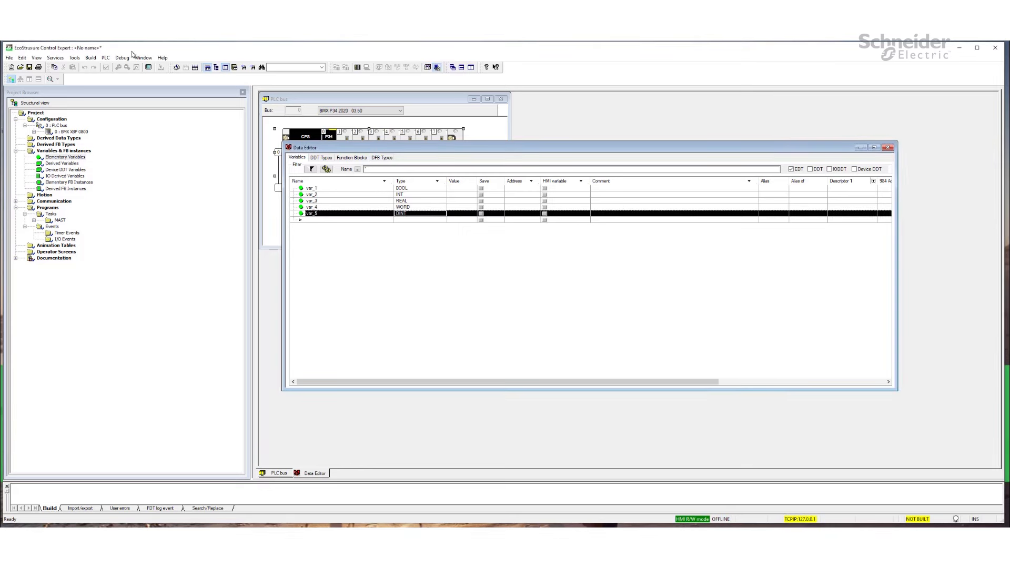
{"action": "left_click", "coordinate": [90, 58]}
{"action": "left_click", "coordinate": [108, 94]}
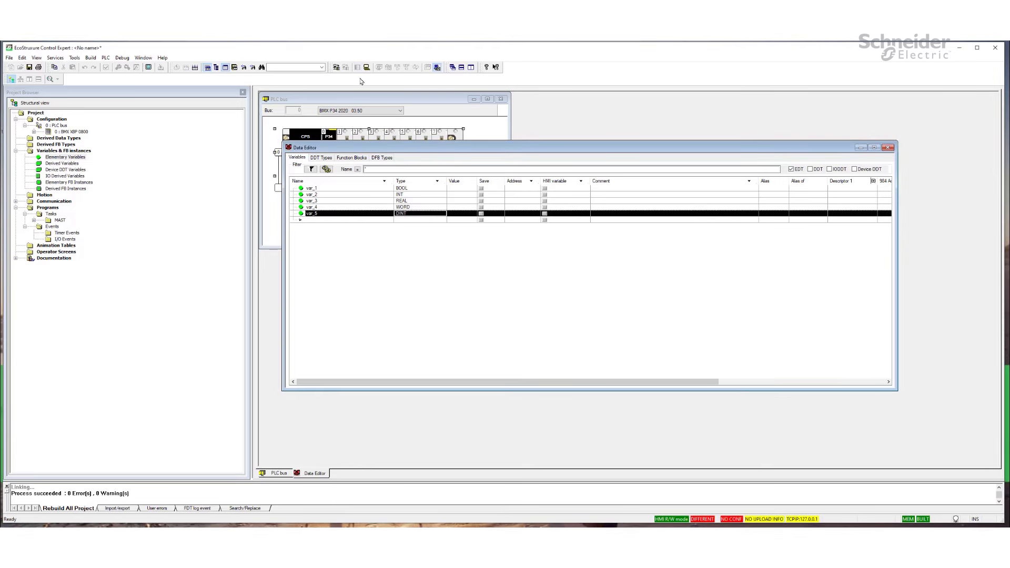
- Transfer the built project to the simulated PLC and set it to run
{"action": "left_click", "coordinate": [336, 67]}
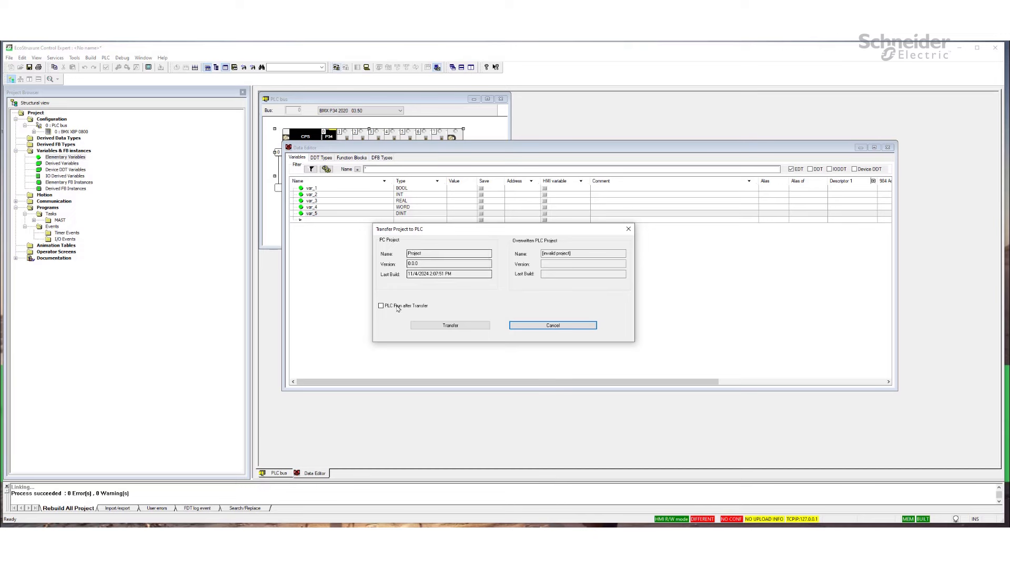
{"action": "left_click", "coordinate": [446, 324]}
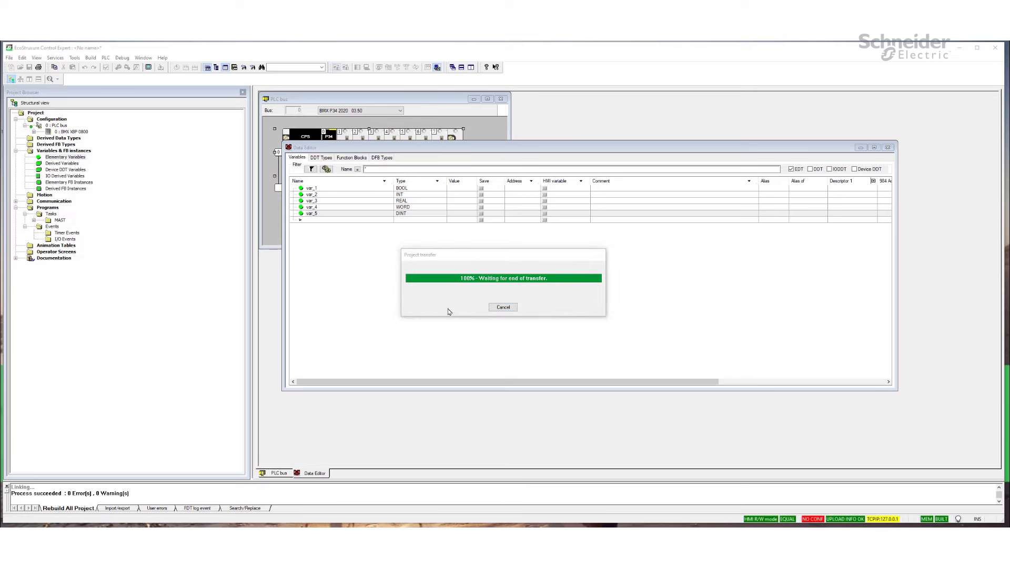
{"action": "left_click", "coordinate": [507, 315]}
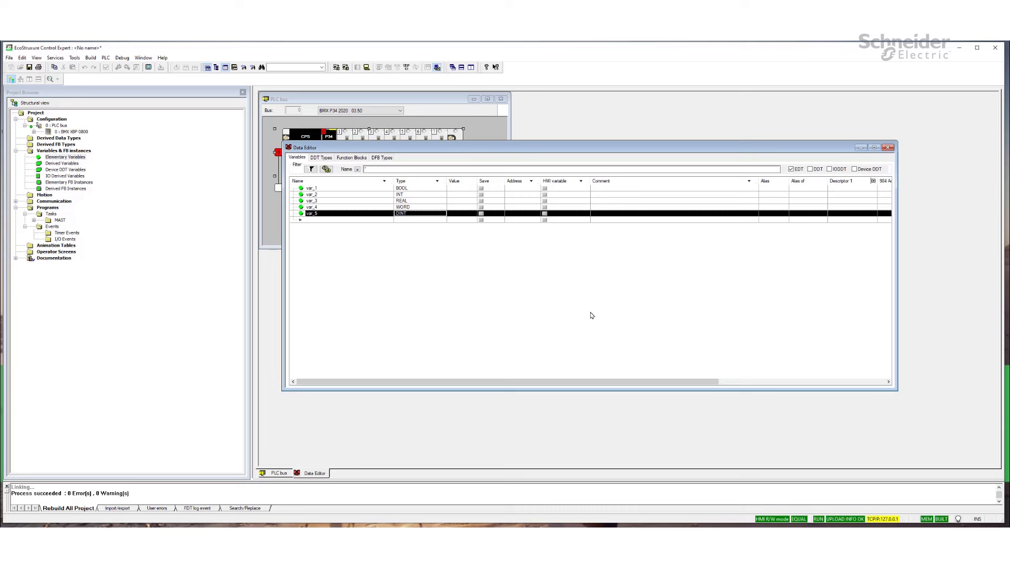
- Narrow the Data Editor and place it beside the PLC bus window, and create a new animation table named Table
{"action": "left_click_drag", "start_coordinate": [897, 283], "coordinate": [586, 284]}
{"action": "left_click_drag", "start_coordinate": [474, 151], "coordinate": [705, 105]}
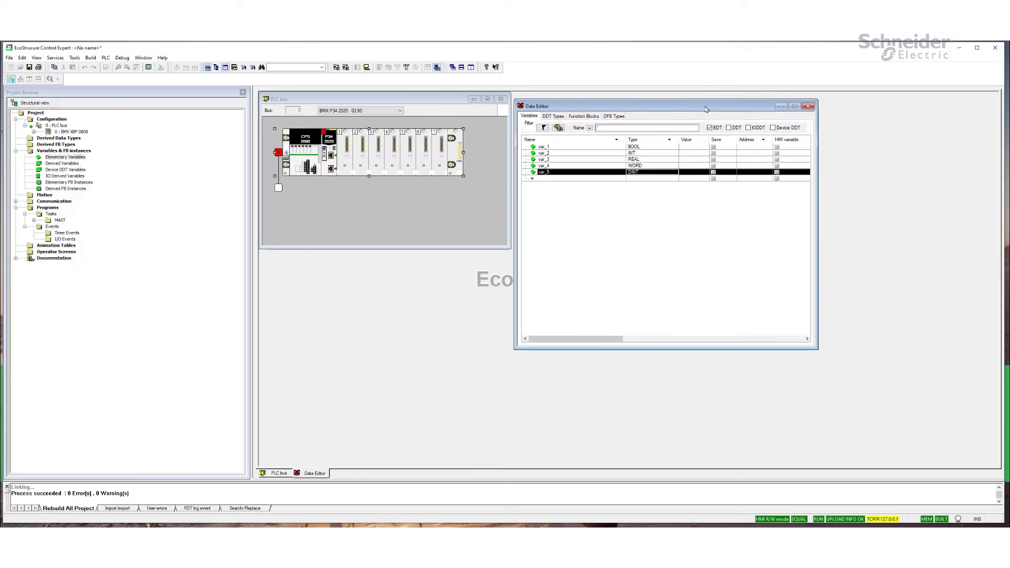
{"action": "left_click", "coordinate": [63, 246]}
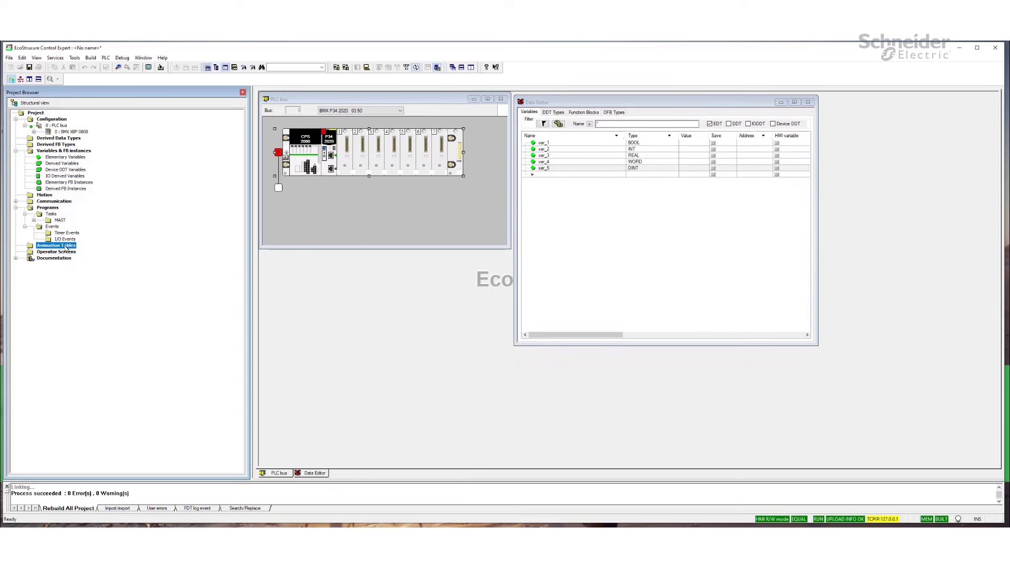
{"action": "right_click", "coordinate": [63, 246]}
{"action": "left_click", "coordinate": [84, 251]}
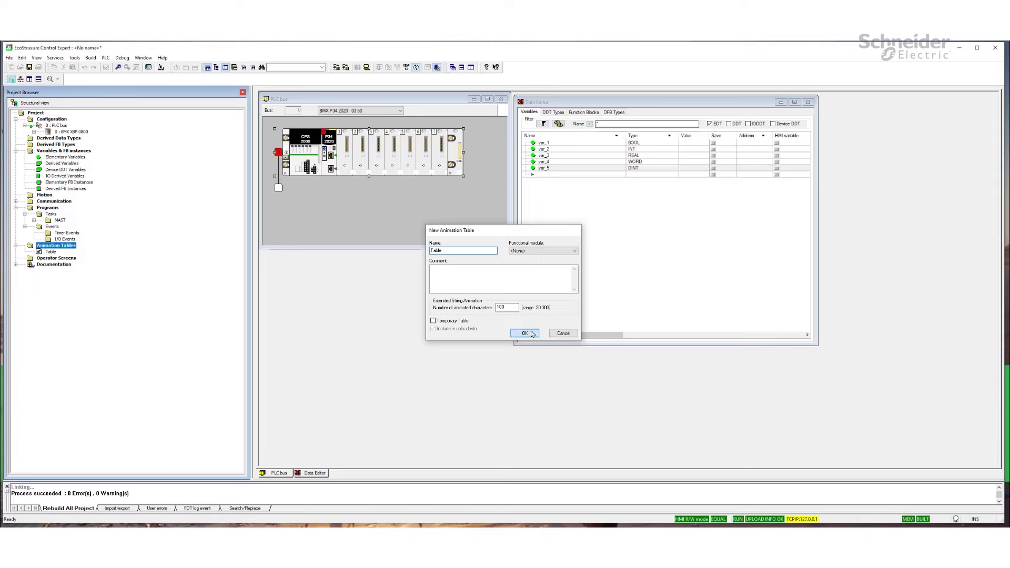
{"action": "left_click", "coordinate": [524, 333]}
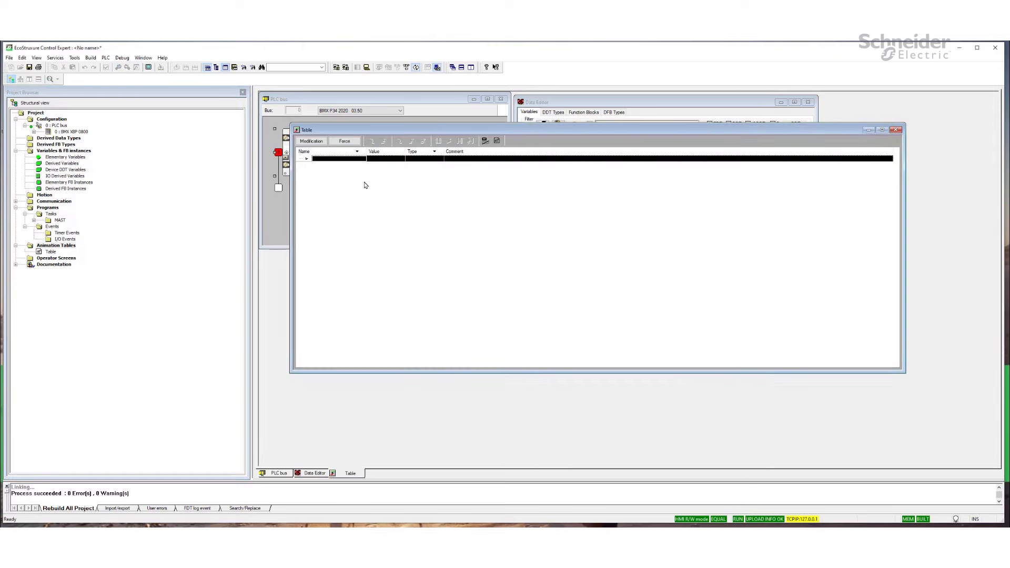
- Add var_1 through var_5 to the animation table, and narrow and move its window clear of the PLC bus window
{"action": "left_click", "coordinate": [350, 159]}
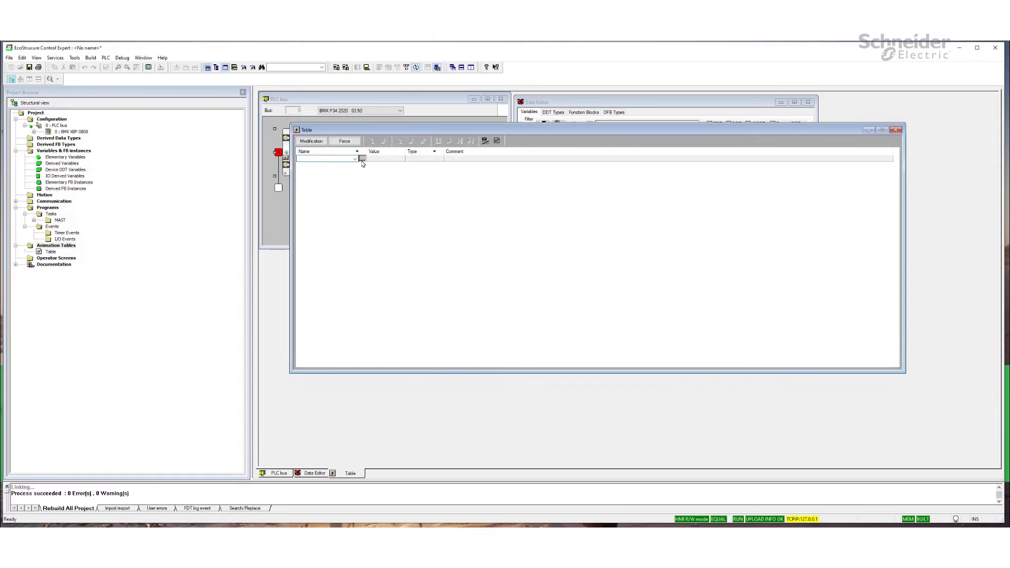
{"action": "left_click", "coordinate": [363, 158]}
{"action": "left_click", "coordinate": [329, 210]}
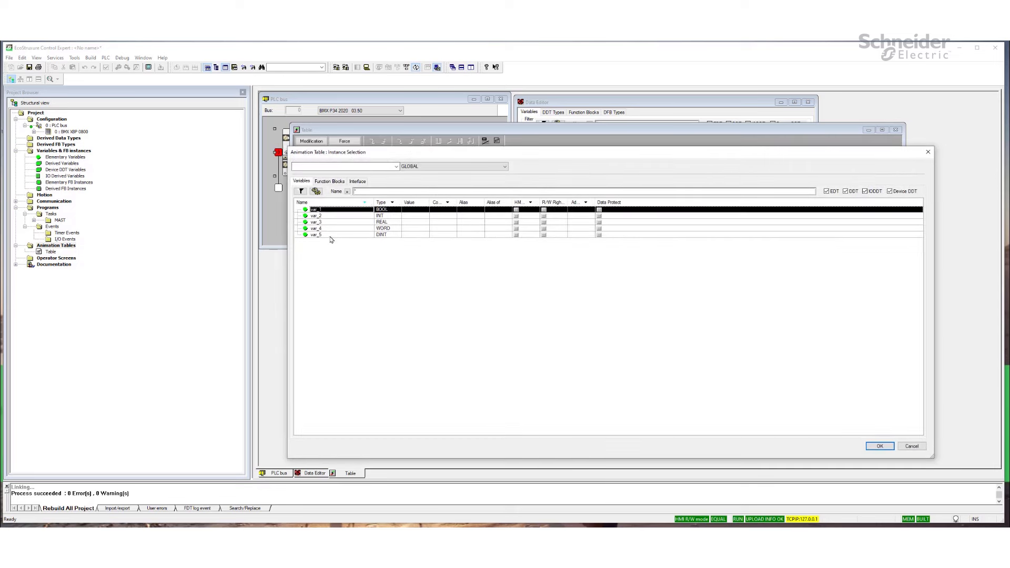
{"action": "left_click", "coordinate": [331, 238], "text": "shift"}
{"action": "left_click", "coordinate": [877, 447]}
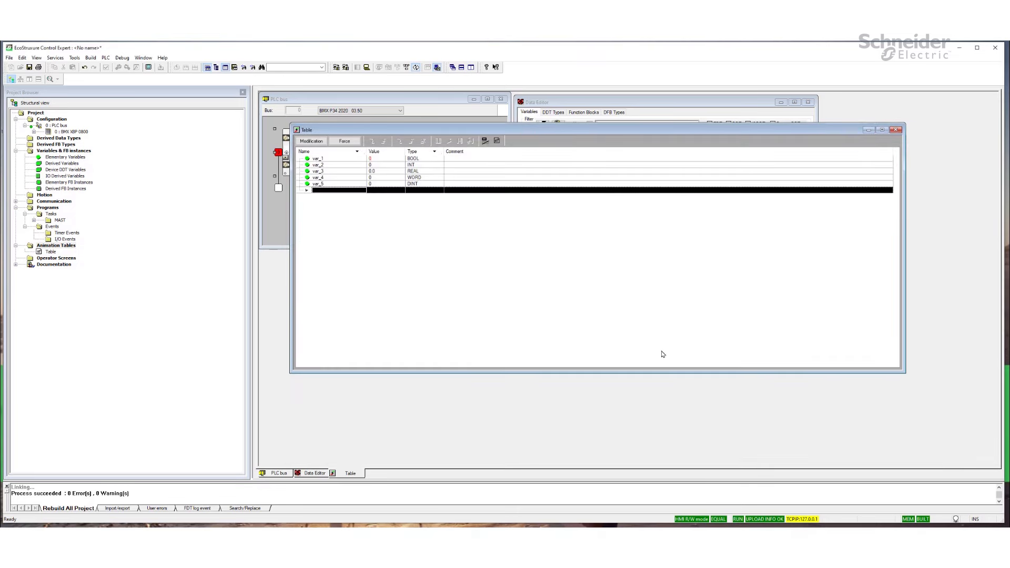
{"action": "left_click_drag", "start_coordinate": [906, 352], "coordinate": [562, 337]}
{"action": "left_click_drag", "start_coordinate": [449, 130], "coordinate": [856, 219]}
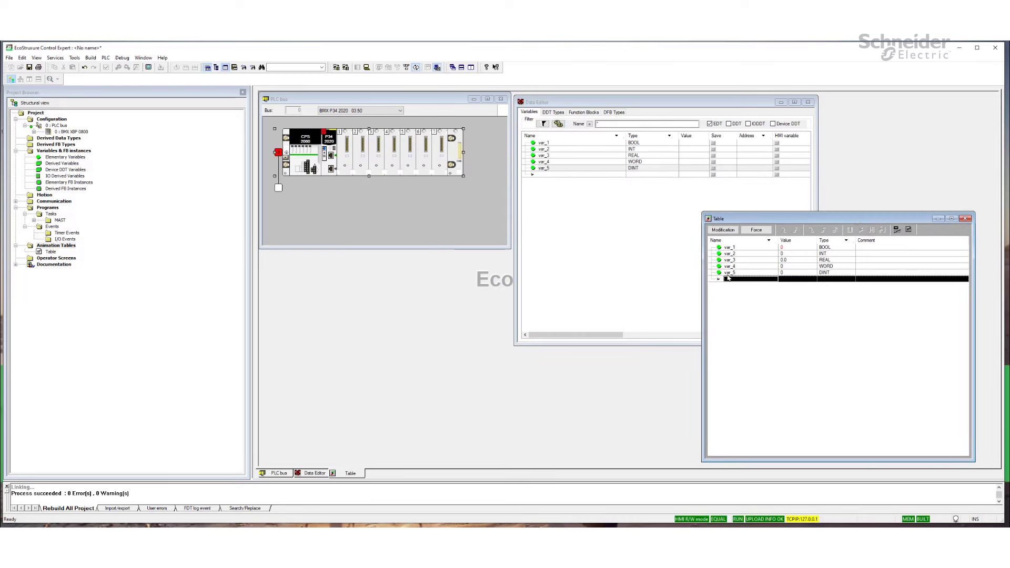
- Enable modification in the animation table and set var_2 to 123 and var_3 to 434.56
{"action": "left_click", "coordinate": [795, 255]}
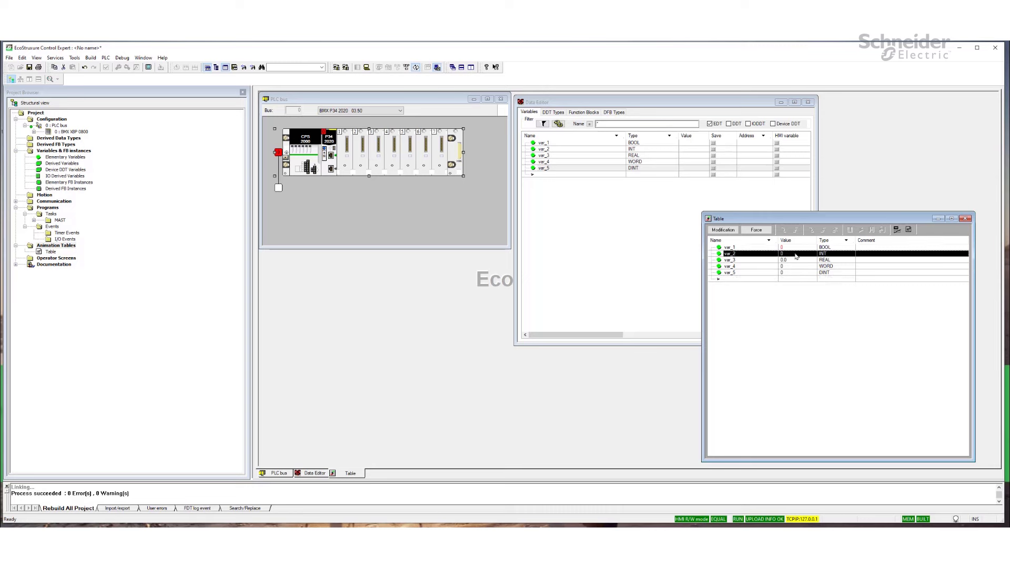
{"action": "left_click", "coordinate": [723, 230]}
{"action": "left_click", "coordinate": [793, 255]}
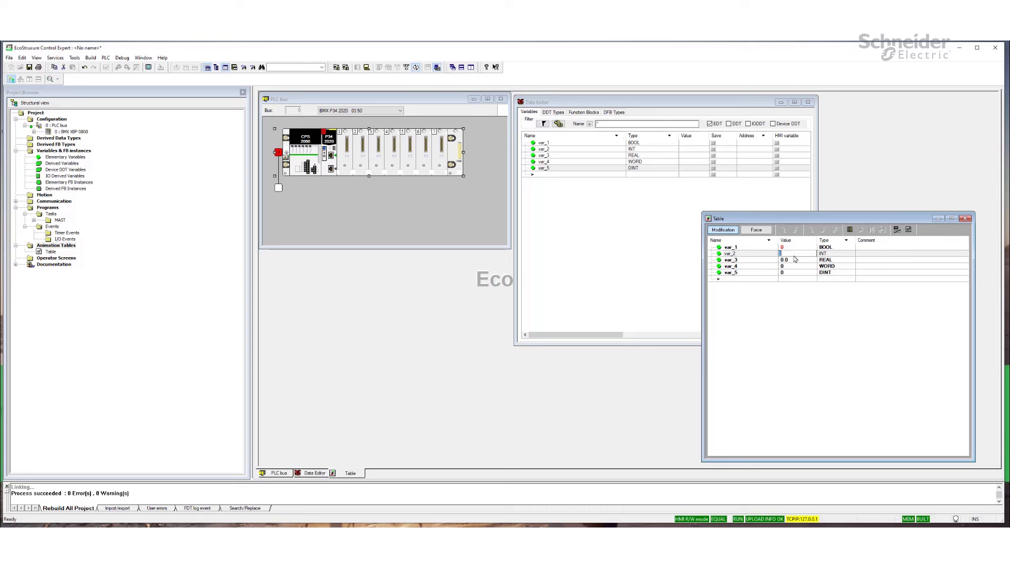
{"action": "type", "text": "123"}
{"action": "key", "text": "Return"}
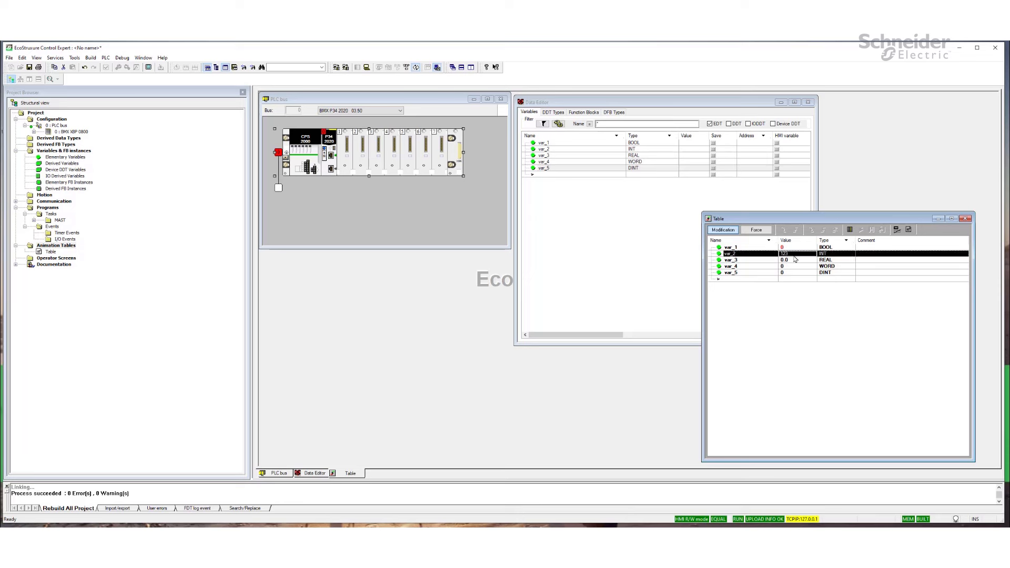
{"action": "left_click", "coordinate": [796, 261]}
{"action": "type", "text": "434.56"}
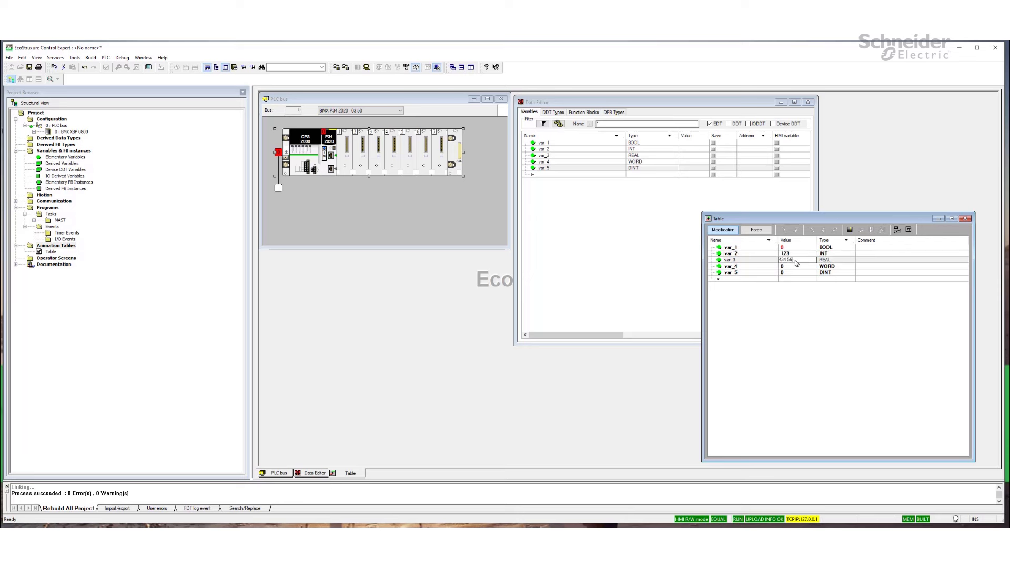
{"action": "key", "text": "Return"}
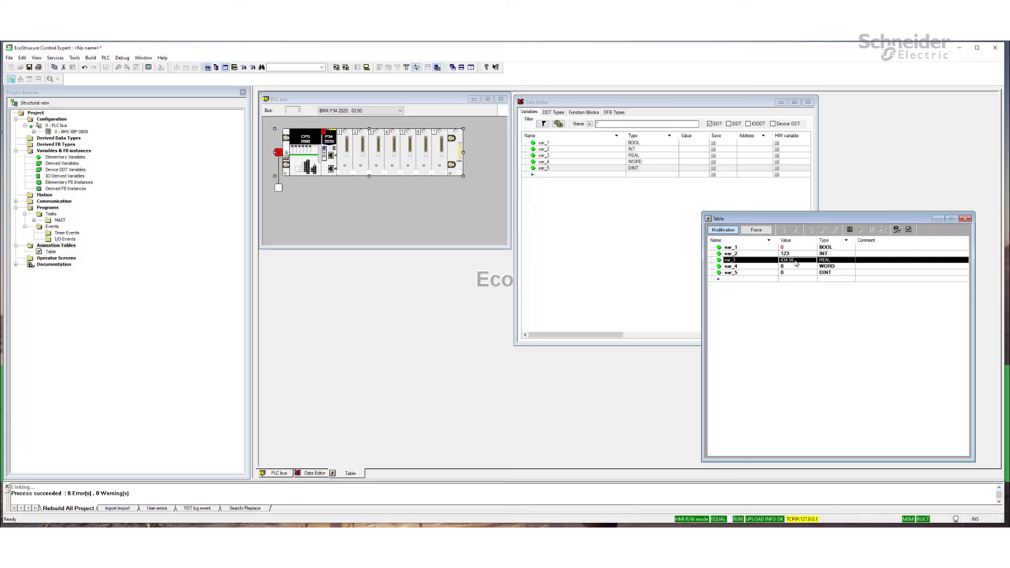
{"action": "left_click", "coordinate": [791, 267]}
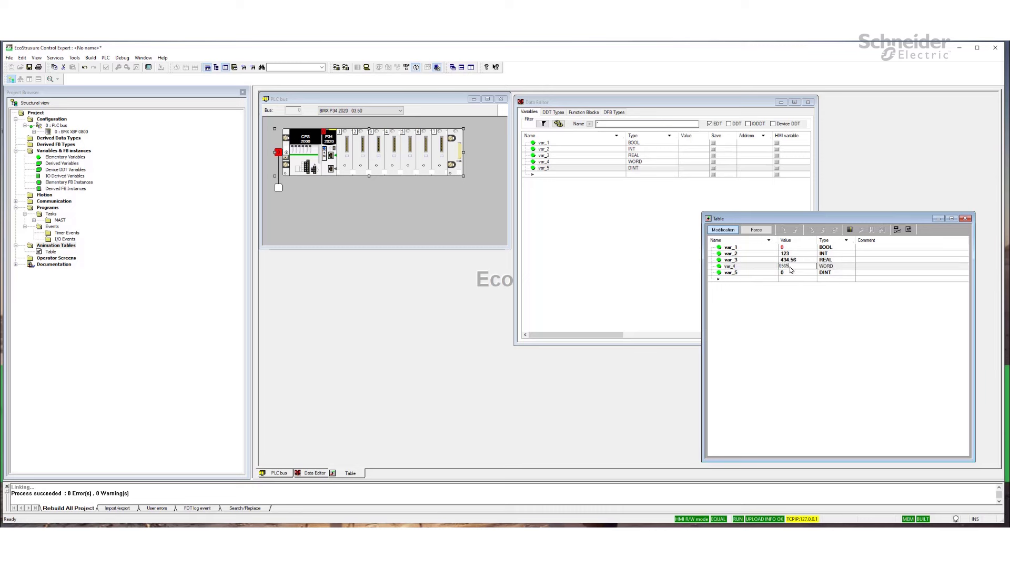
{"action": "key", "text": "Return"}
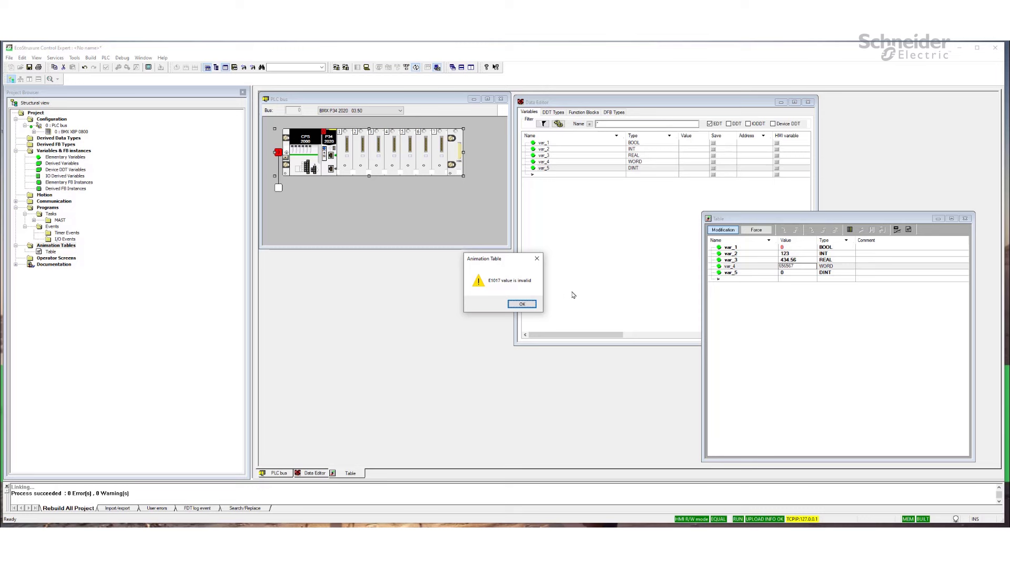
{"action": "key", "text": "Return"}
- Set var_4 to 567 and var_5 to 75689 in the animation table
{"action": "left_click", "coordinate": [800, 268]}
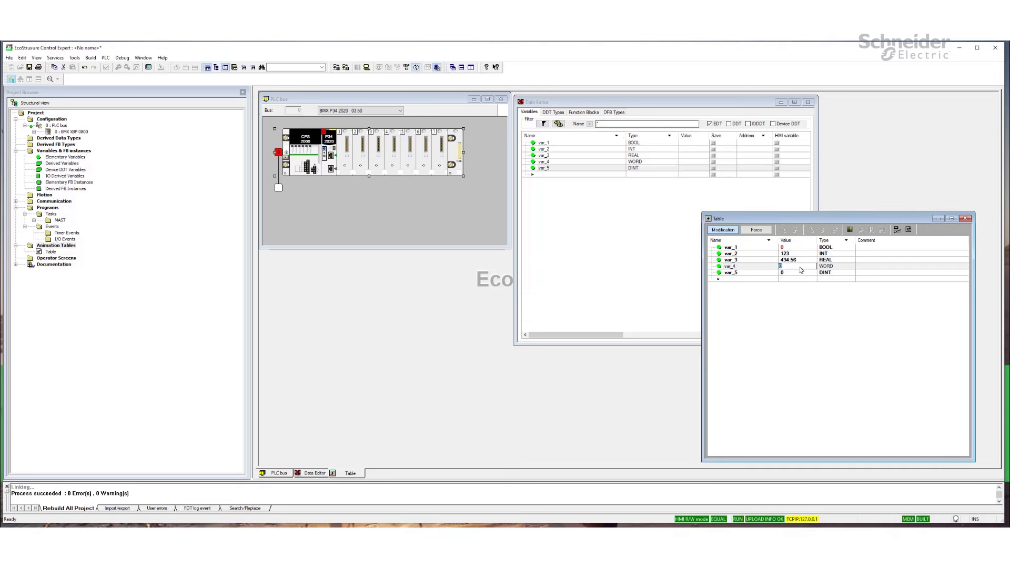
{"action": "key", "text": "Return"}
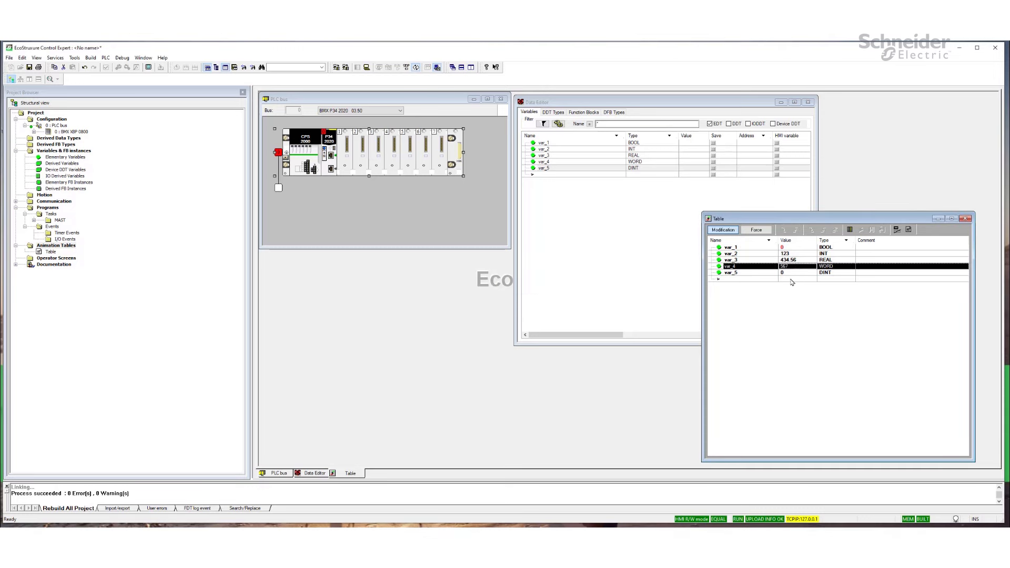
{"action": "left_click", "coordinate": [795, 273]}
{"action": "left_click", "coordinate": [791, 273]}
{"action": "type", "text": "7"}
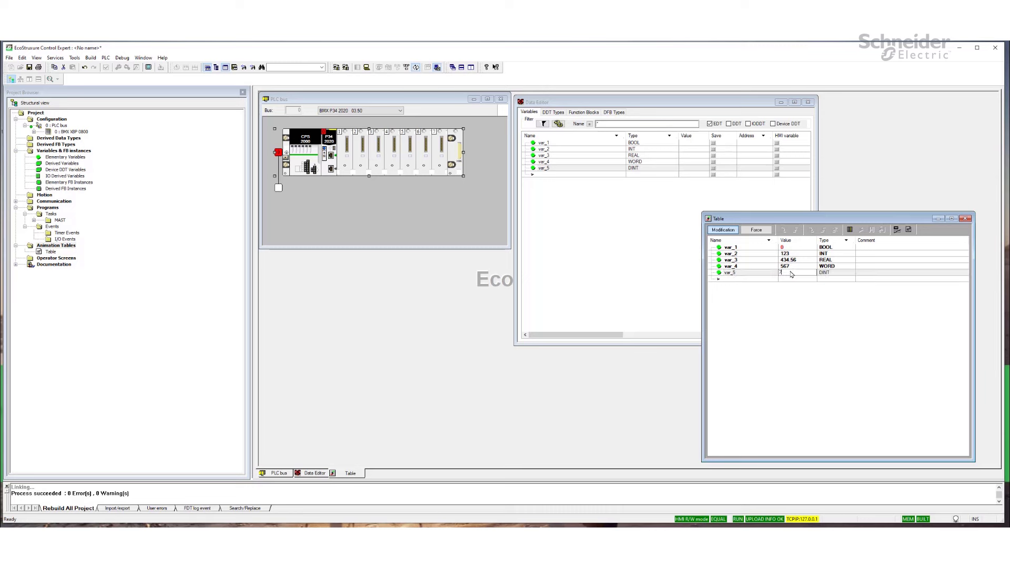
{"action": "type", "text": "5689"}
{"action": "key", "text": "Return"}
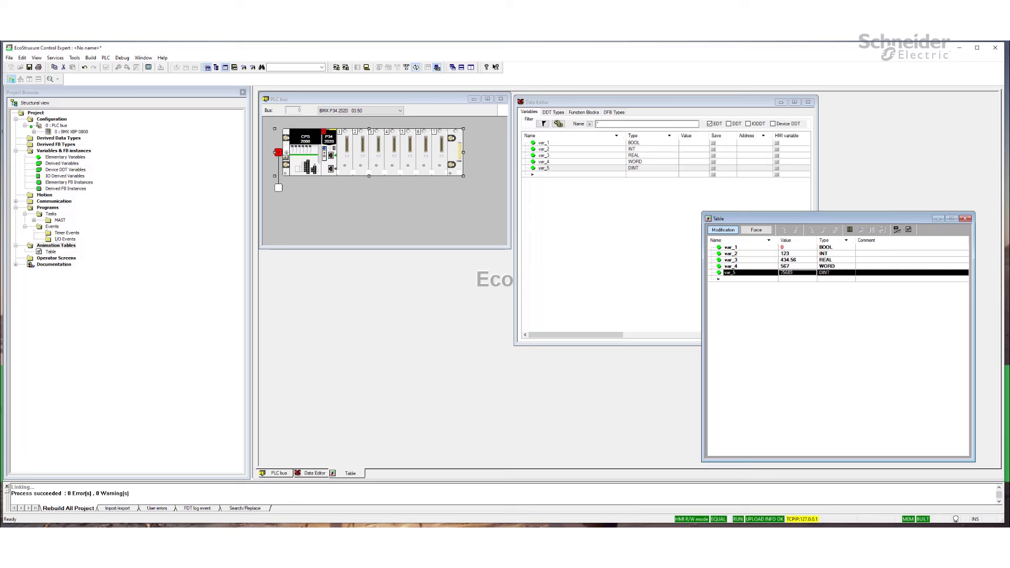
- Find the OFS Configuration Tool among the installed applications and open it
{"action": "key", "text": "super"}
{"action": "type", "text": "of"}
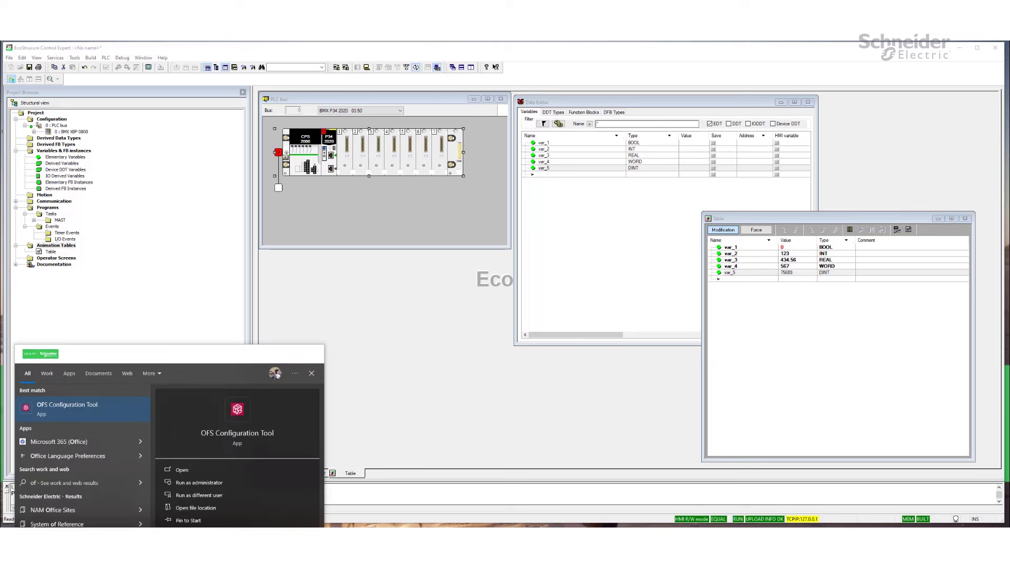
{"action": "type", "text": "s"}
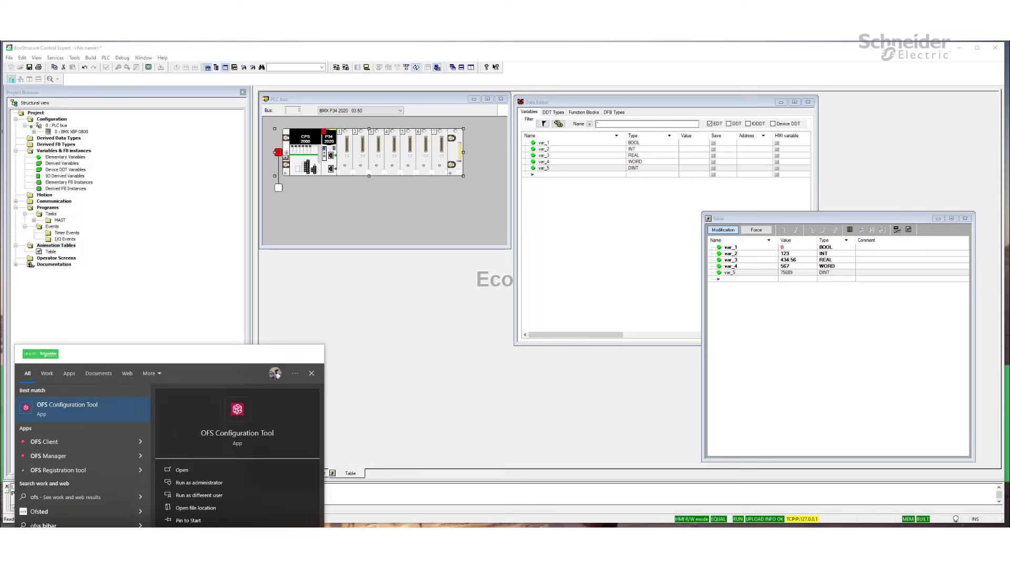
{"action": "left_click", "coordinate": [236, 411]}
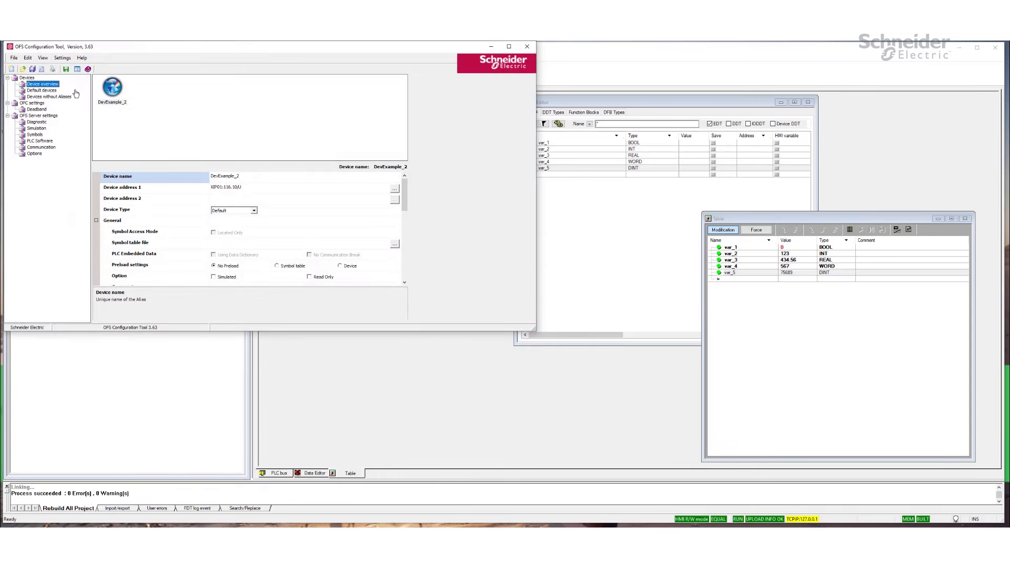
- Create a new device alias named CE simulator
{"action": "left_click", "coordinate": [15, 58]}
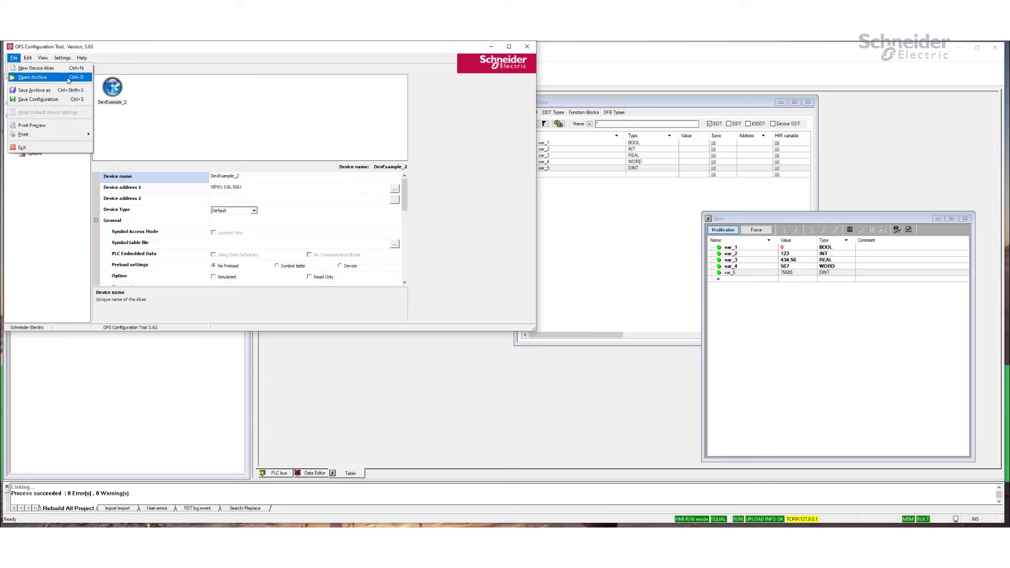
{"action": "left_click", "coordinate": [53, 72]}
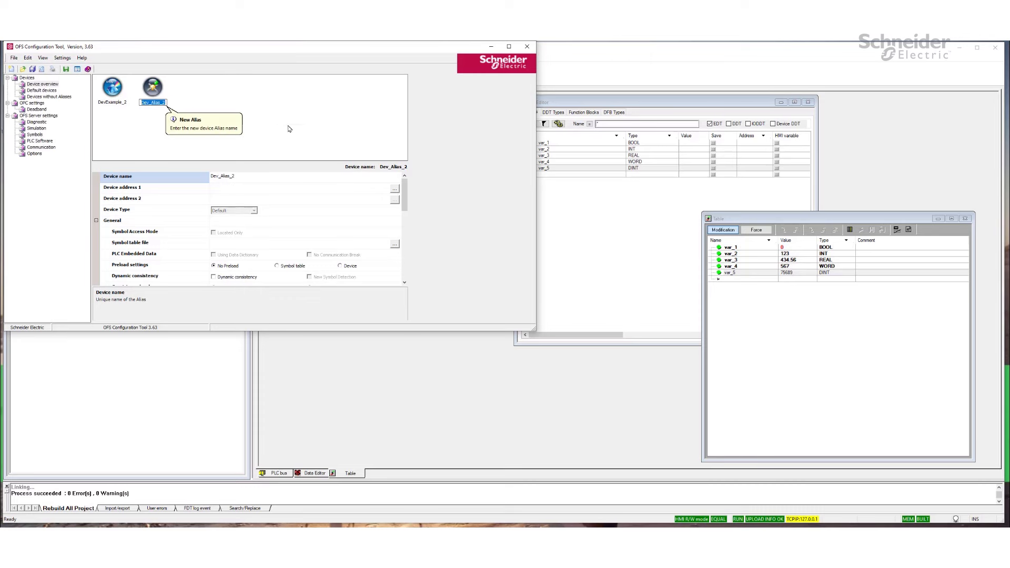
{"action": "type", "text": "cE simulator"}
{"action": "key", "text": "Return"}
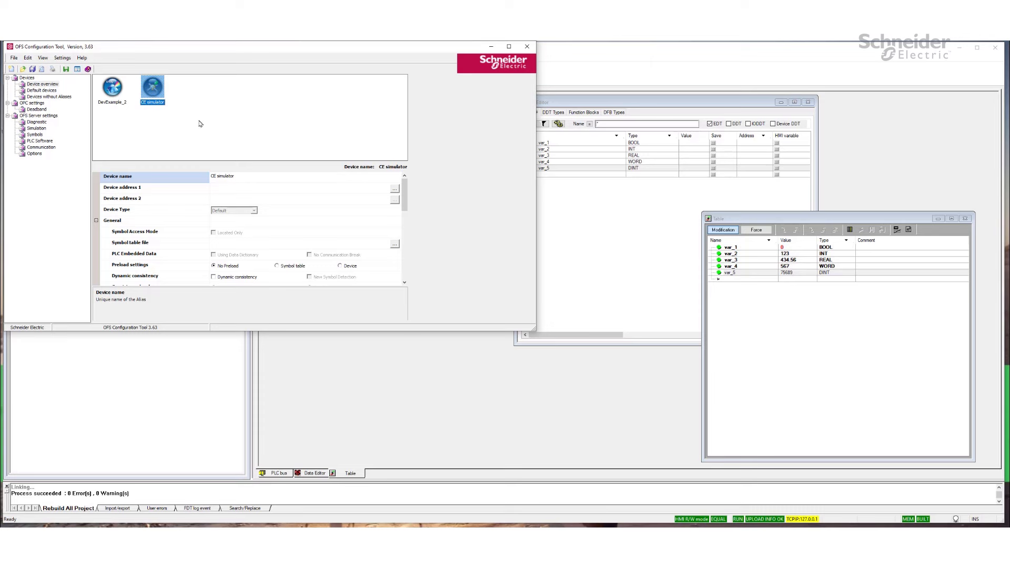
- Set device address 1 of the CE simulator alias to the direct TCP/IP address 127.0.0.1 for a UNITY PLC
{"action": "left_click", "coordinate": [395, 188]}
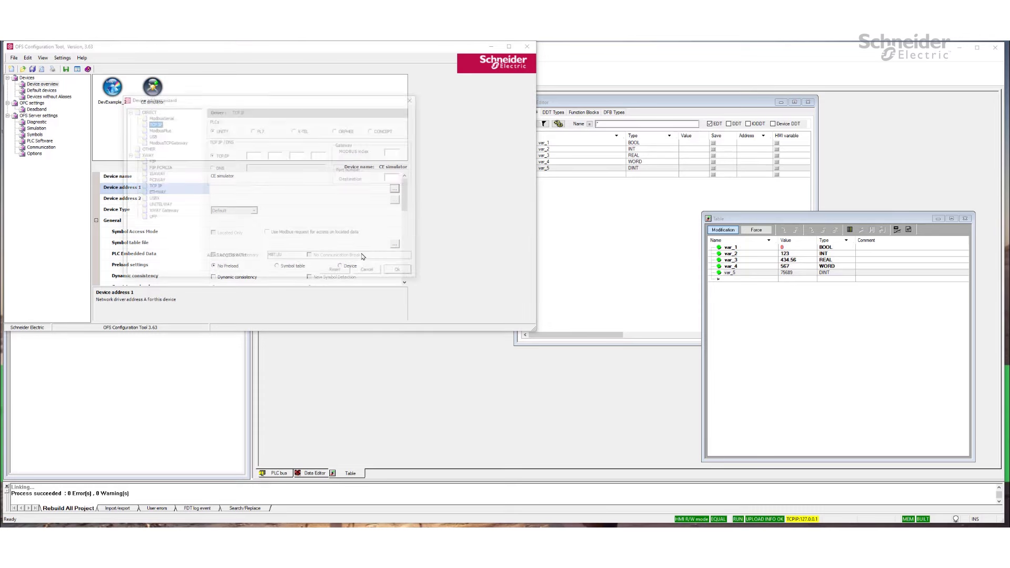
{"action": "left_click", "coordinate": [257, 156]}
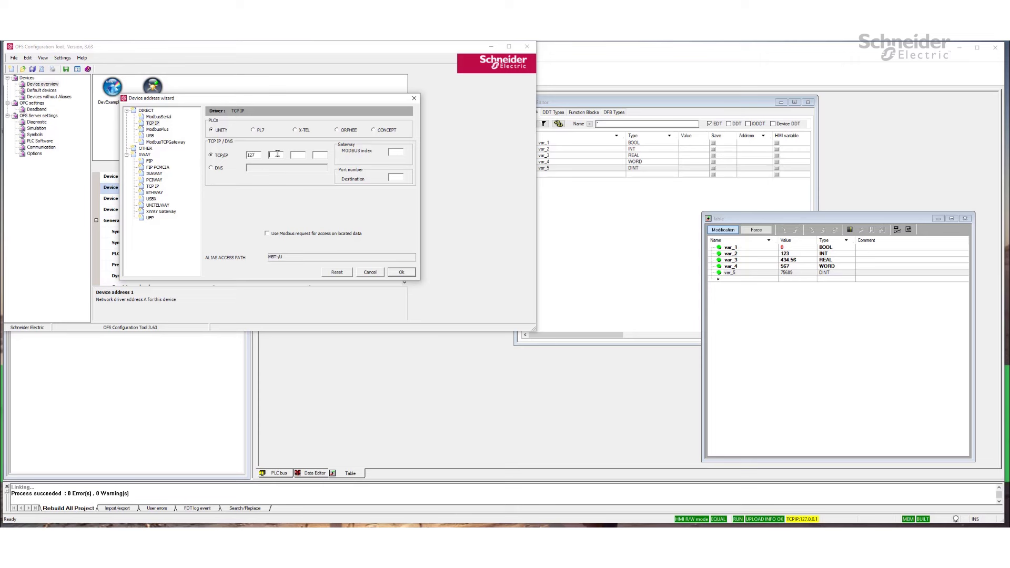
{"action": "left_click", "coordinate": [295, 155]}
{"action": "type", "text": "0."}
{"action": "type", "text": "1"}
{"action": "left_click", "coordinate": [401, 177]}
{"action": "left_click", "coordinate": [408, 275]}
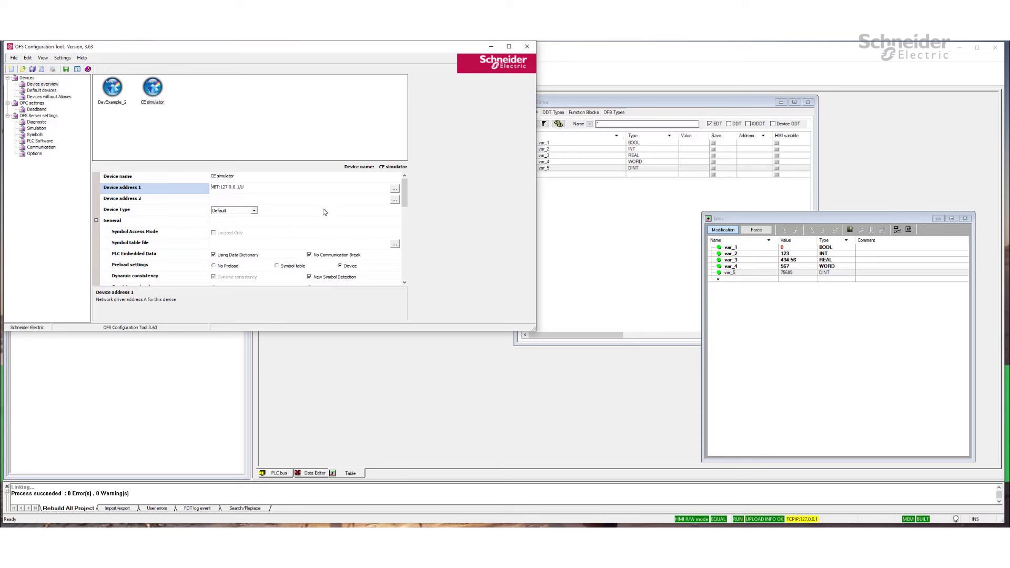
- Save the OFS configuration, acknowledge the notice, and minimize the configuration tool
{"action": "mouse_move", "coordinate": [407, 192]}
{"action": "left_mouse_down"}
{"action": "mouse_move", "coordinate": [410, 214]}
{"action": "mouse_move", "coordinate": [410, 192]}
{"action": "left_mouse_up"}
{"action": "left_click", "coordinate": [66, 70]}
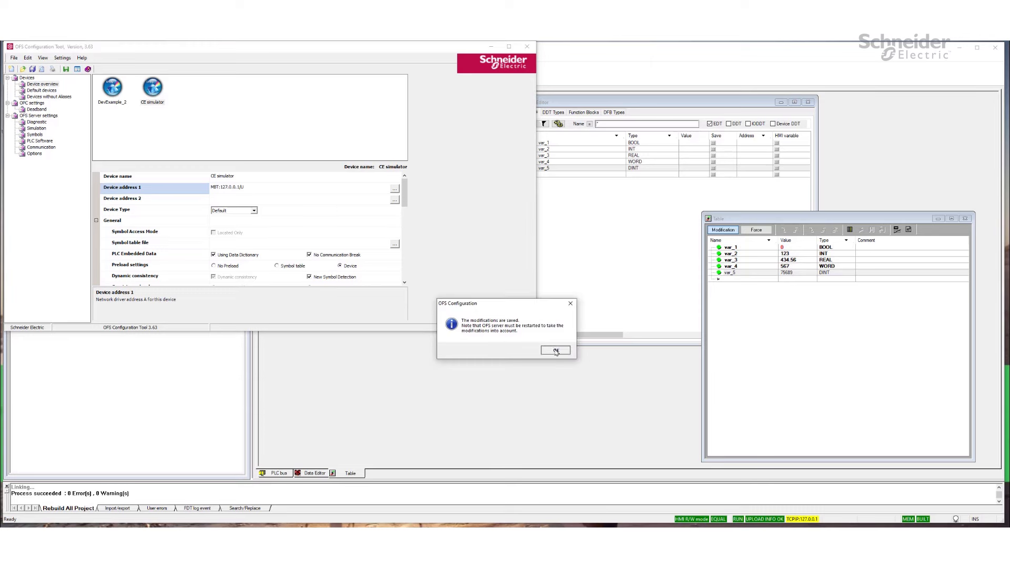
{"action": "left_click", "coordinate": [555, 351]}
{"action": "left_click", "coordinate": [491, 47]}
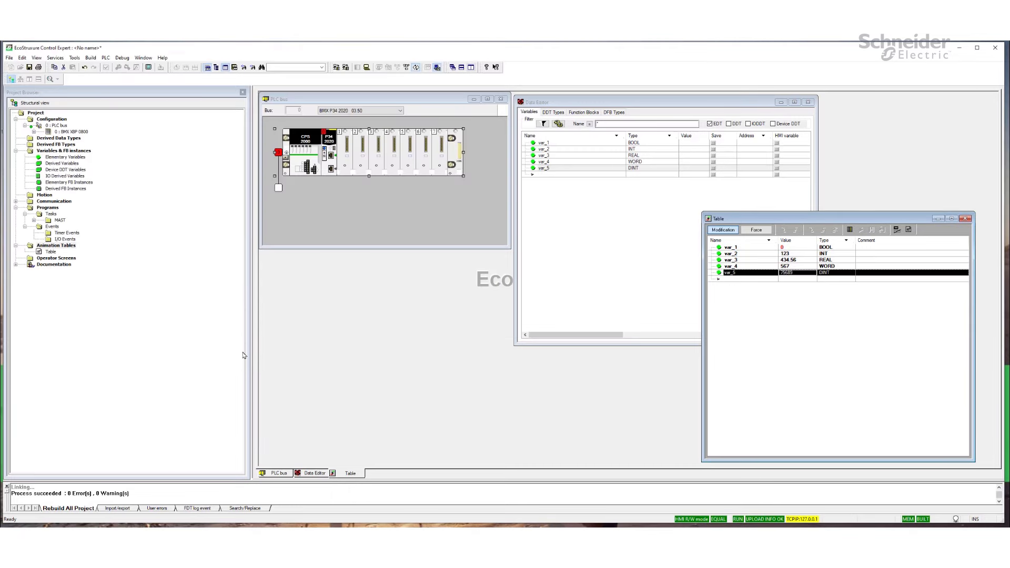
- Open the OFS Client and select the Schneider-Aut.OFS server for the session
{"action": "key", "text": "super"}
{"action": "type", "text": "cl"}
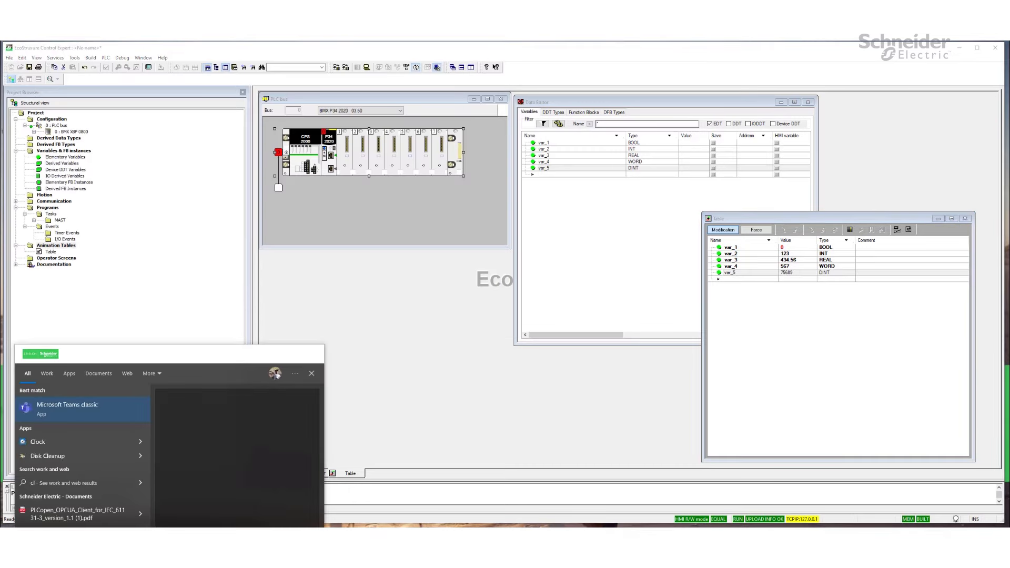
{"action": "type", "text": "ient"}
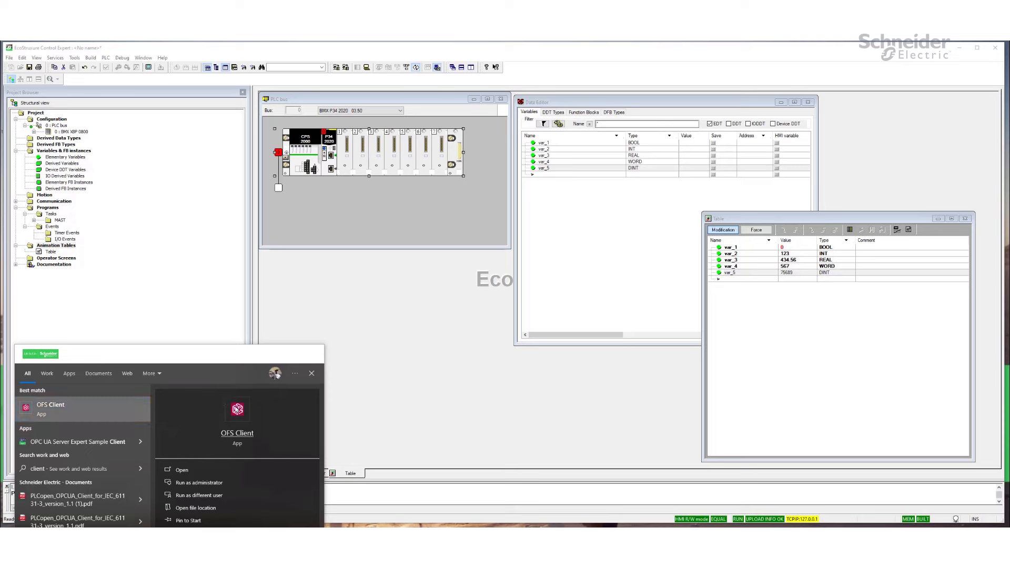
{"action": "key", "text": "Return"}
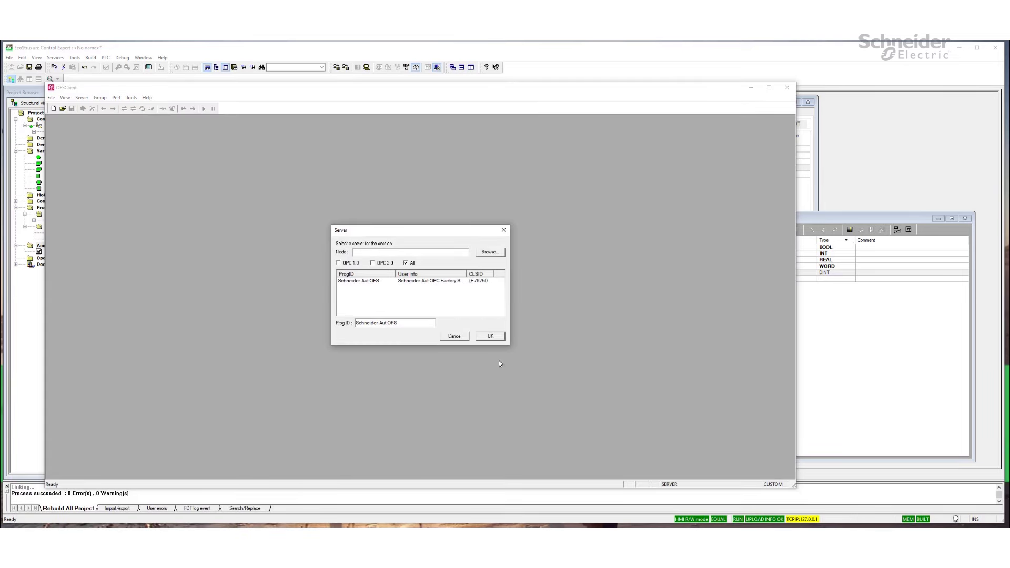
{"action": "left_click", "coordinate": [491, 337]}
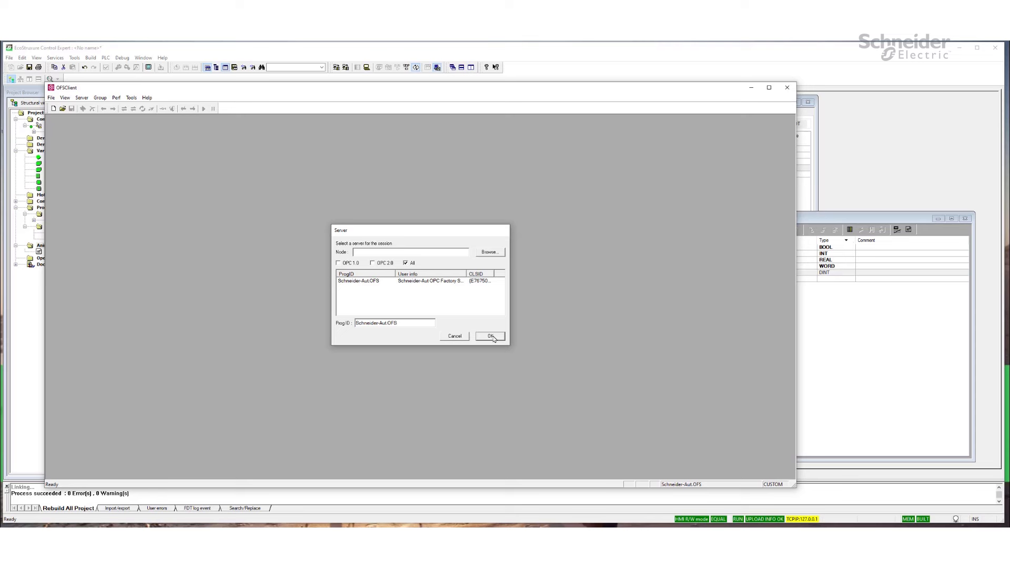
- Create a new group in the OFS Client session with the default name and notification settings
{"action": "left_click", "coordinate": [100, 98]}
{"action": "left_click", "coordinate": [107, 107]}
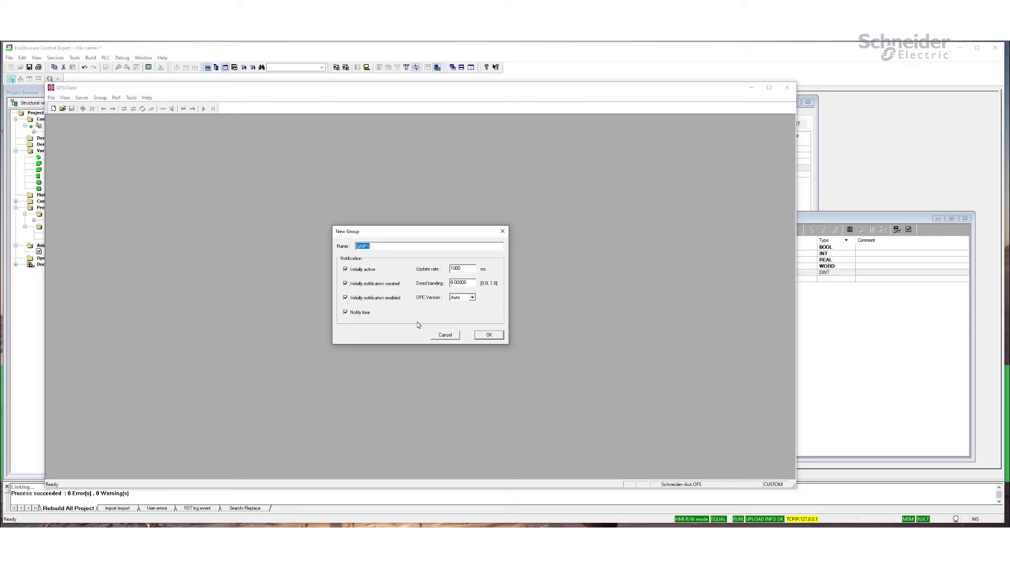
{"action": "left_click", "coordinate": [487, 335]}
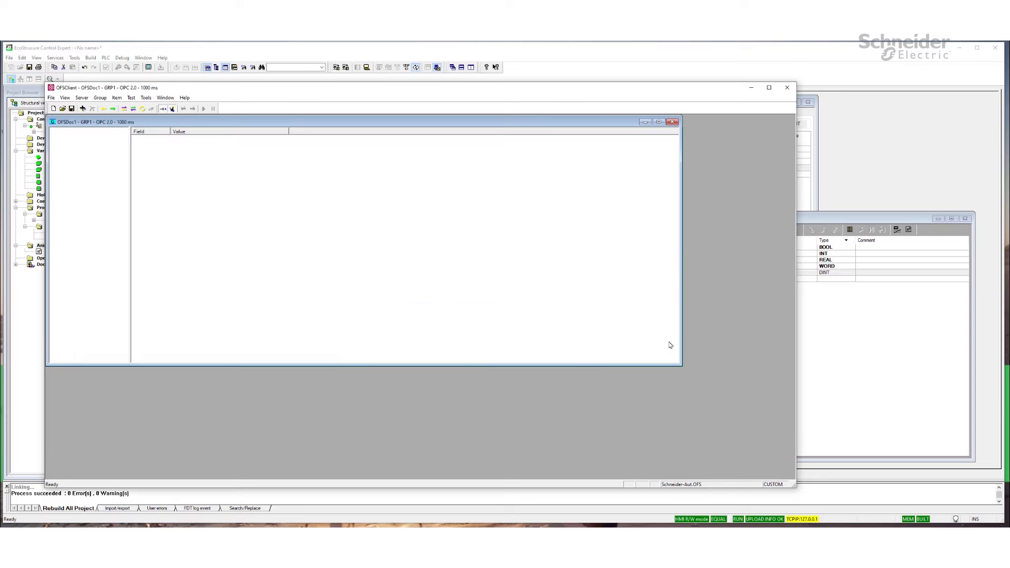
- Narrow the group window and the OFS Client window so the animation table is uncovered
{"action": "left_click_drag", "start_coordinate": [682, 334], "coordinate": [409, 292]}
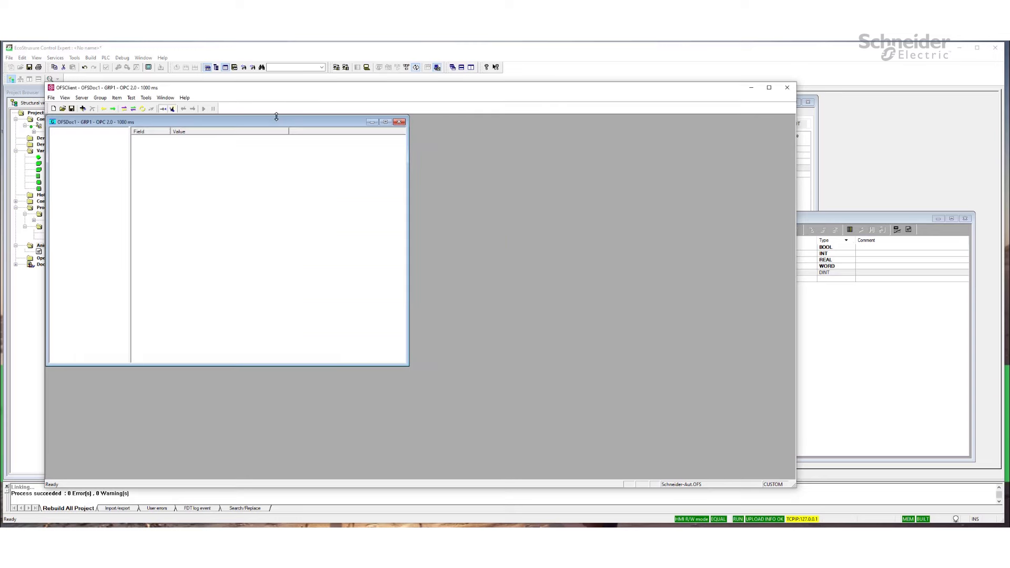
{"action": "mouse_move", "coordinate": [293, 125]}
{"action": "left_mouse_down"}
{"action": "mouse_move", "coordinate": [320, 126]}
{"action": "mouse_move", "coordinate": [298, 127]}
{"action": "left_mouse_up"}
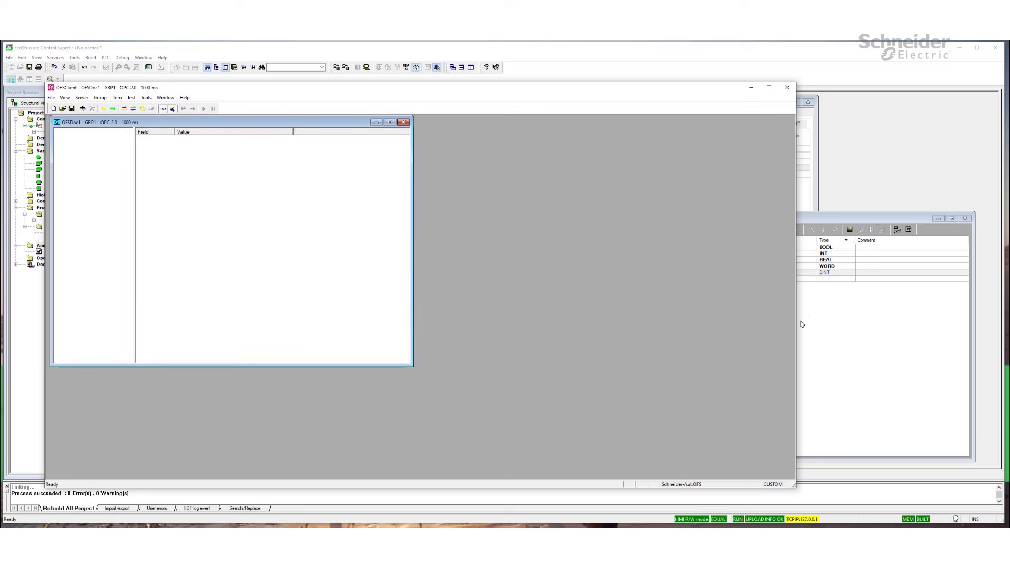
{"action": "left_click_drag", "start_coordinate": [797, 318], "coordinate": [431, 315]}
- Add the Simulator device's var_2 as a new item in the group and display its properties and value
{"action": "left_click", "coordinate": [100, 98]}
{"action": "mouse_move", "coordinate": [117, 98]}
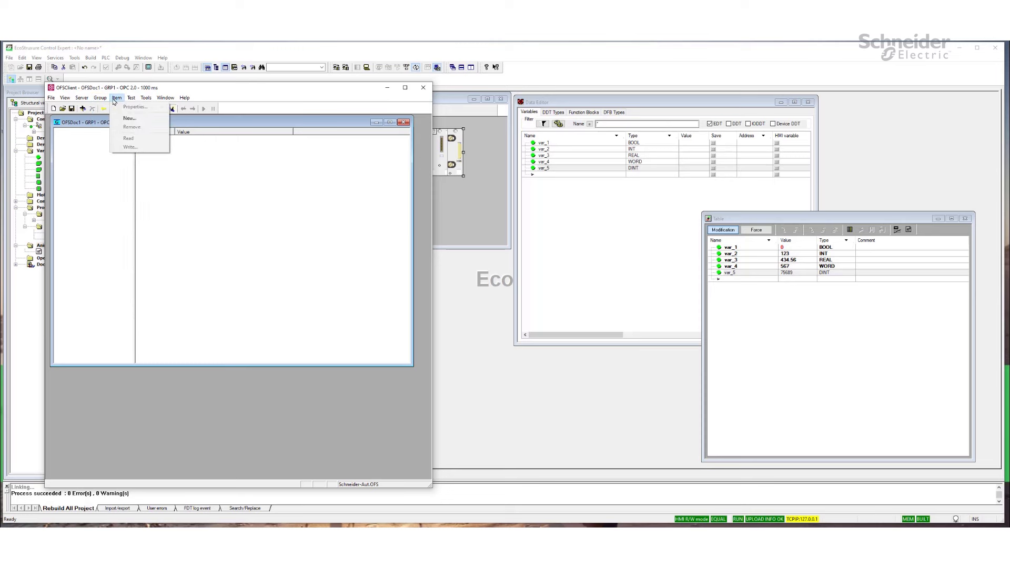
{"action": "left_click", "coordinate": [133, 121]}
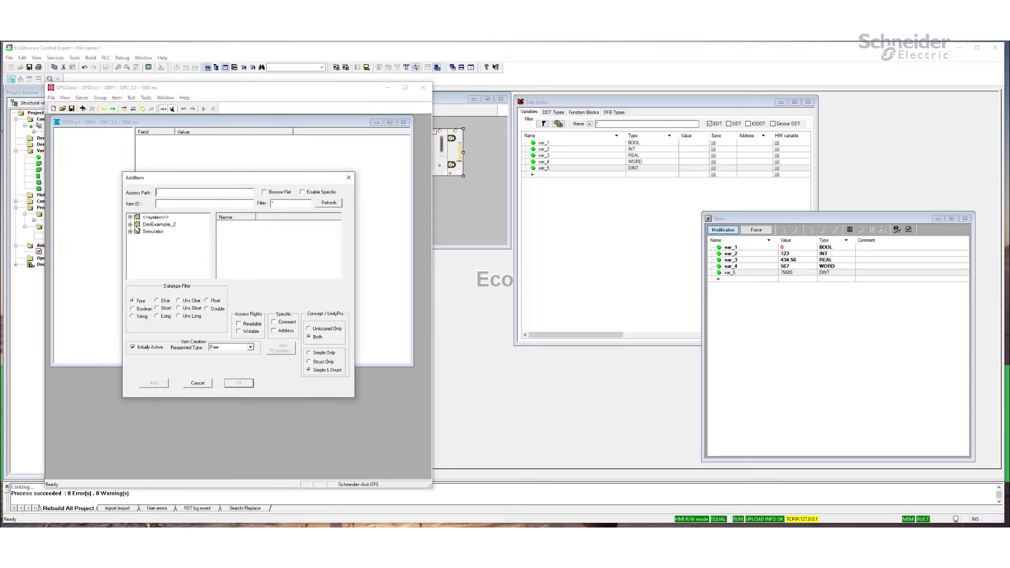
{"action": "left_click", "coordinate": [151, 231]}
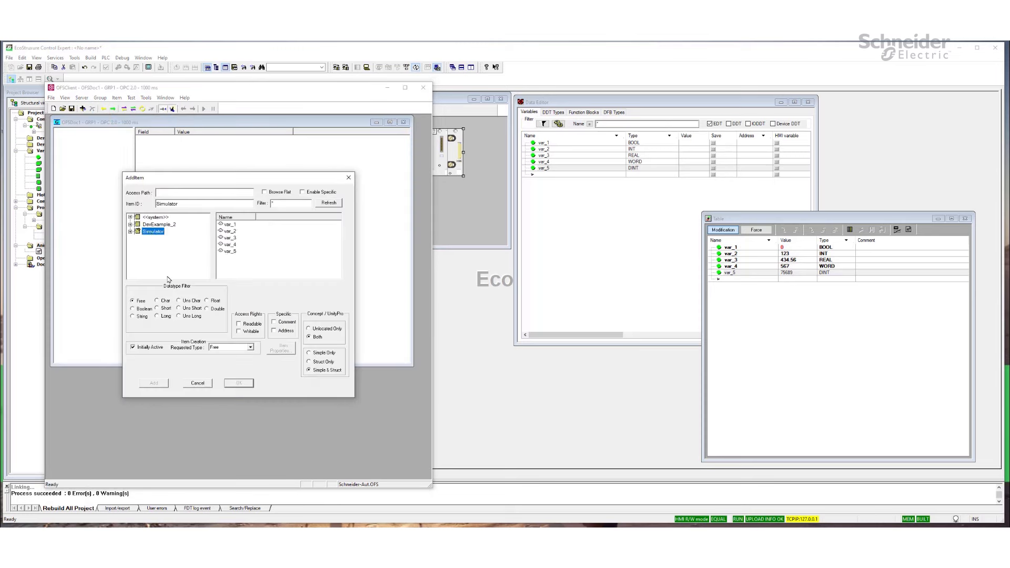
{"action": "left_click", "coordinate": [230, 231]}
{"action": "left_click", "coordinate": [239, 385]}
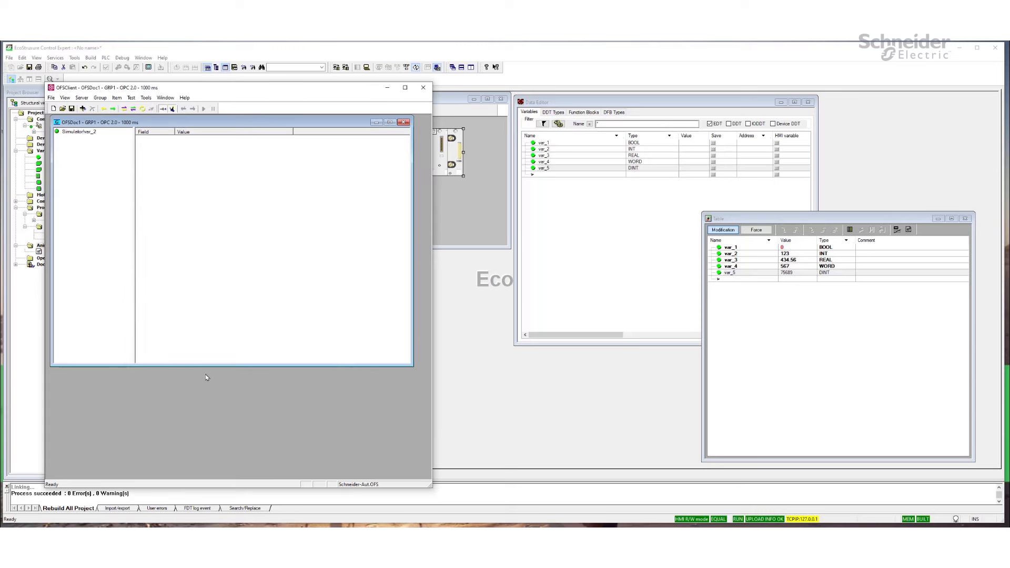
{"action": "left_click", "coordinate": [71, 133]}
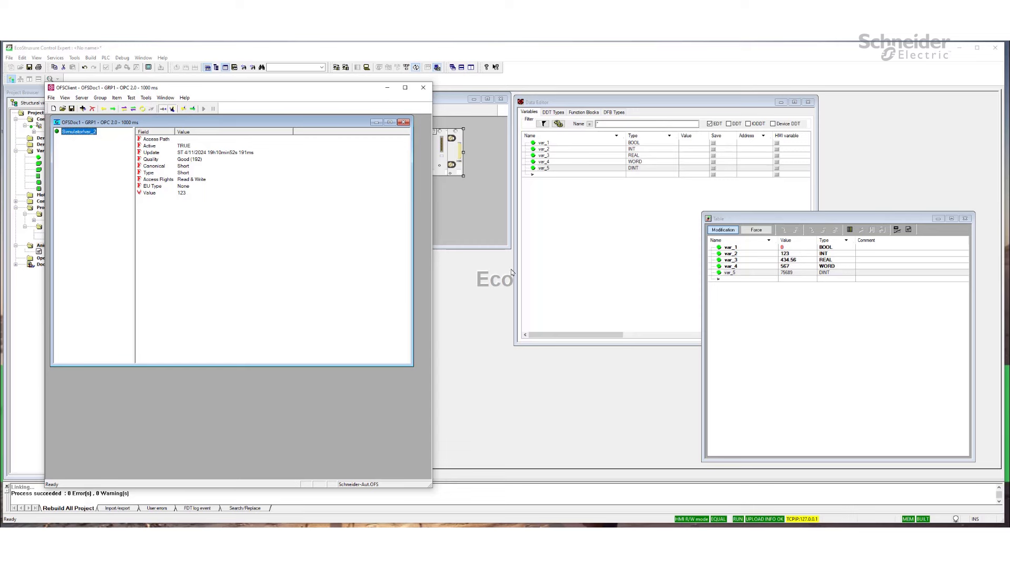
- Shorten the Control Expert window and lower the OFS Client window so both can be reached while the animation table stays visible
{"action": "double_click", "coordinate": [794, 254]}
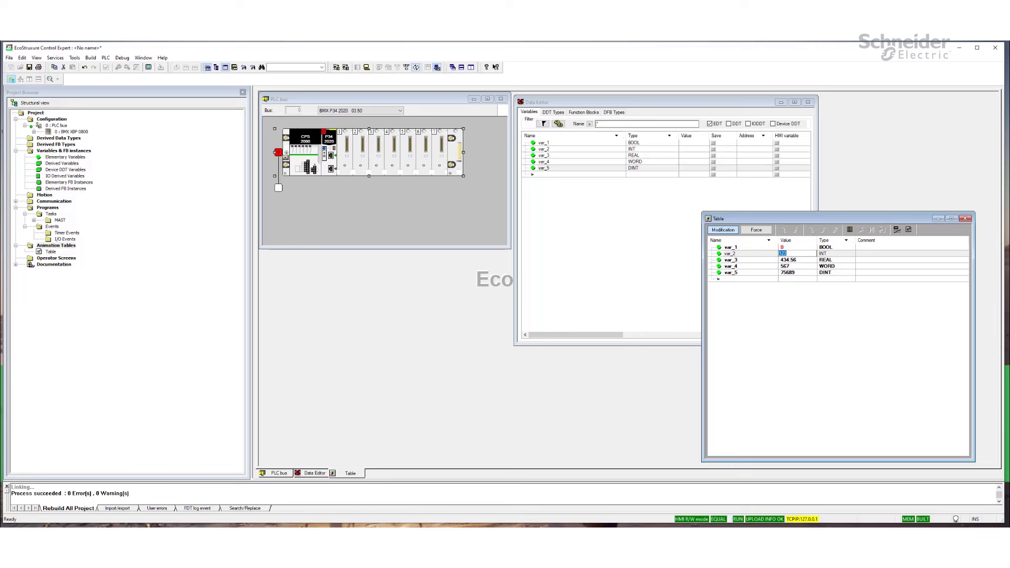
{"action": "left_click", "coordinate": [321, 537]}
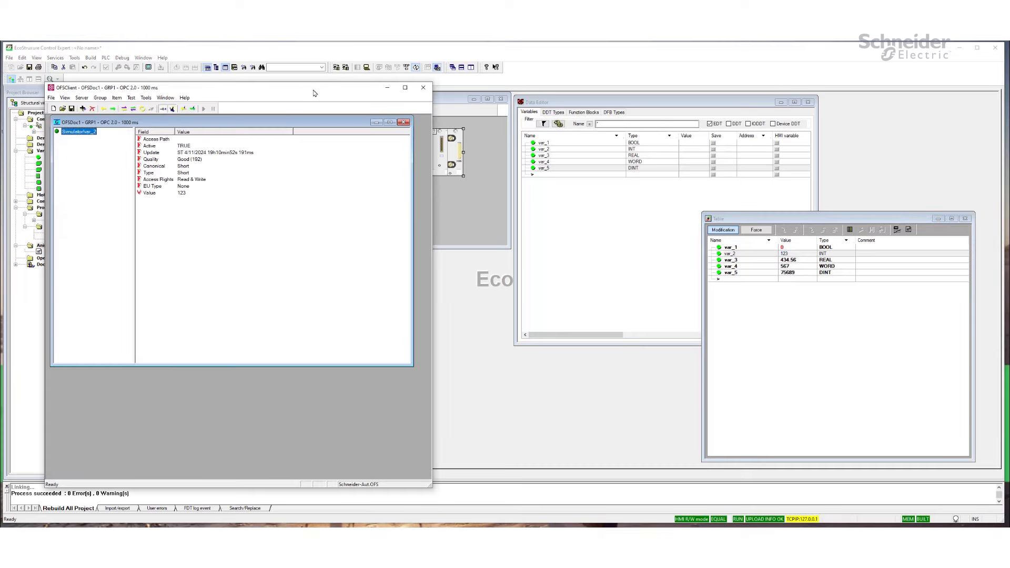
{"action": "left_click_drag", "start_coordinate": [314, 93], "coordinate": [314, 130]}
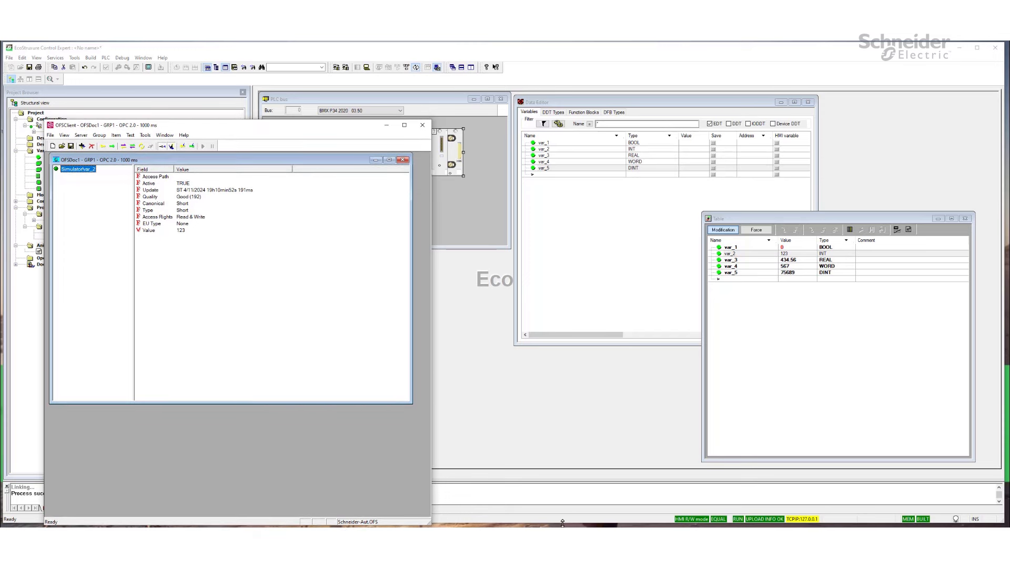
{"action": "left_click_drag", "start_coordinate": [562, 523], "coordinate": [549, 459]}
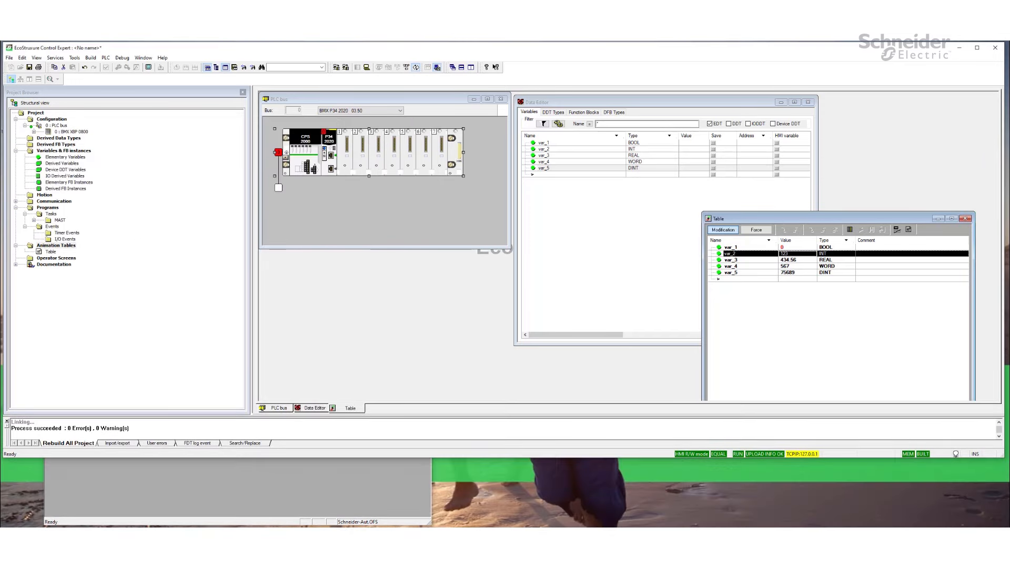
{"action": "left_click", "coordinate": [384, 524]}
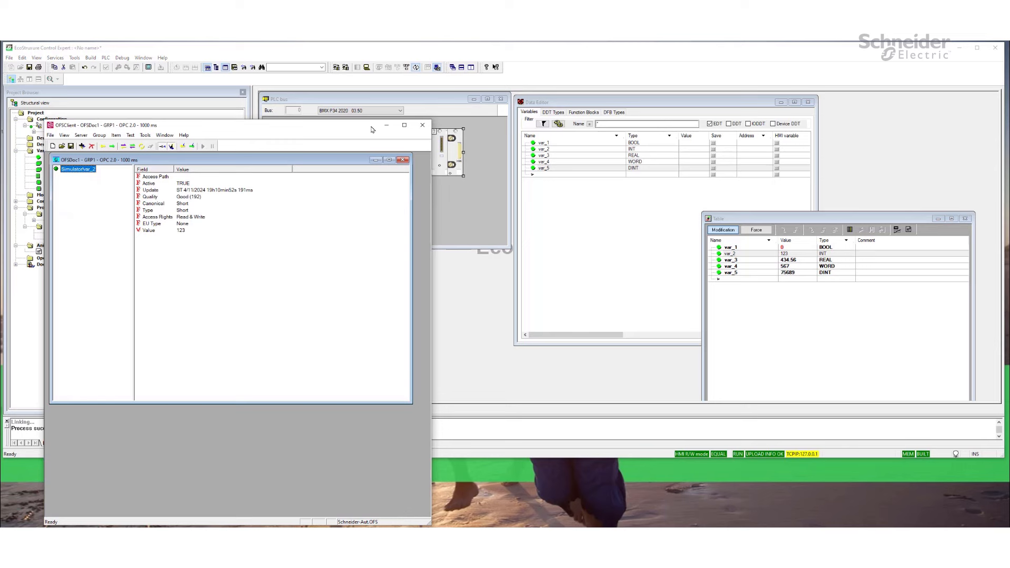
{"action": "left_click_drag", "start_coordinate": [364, 121], "coordinate": [368, 231]}
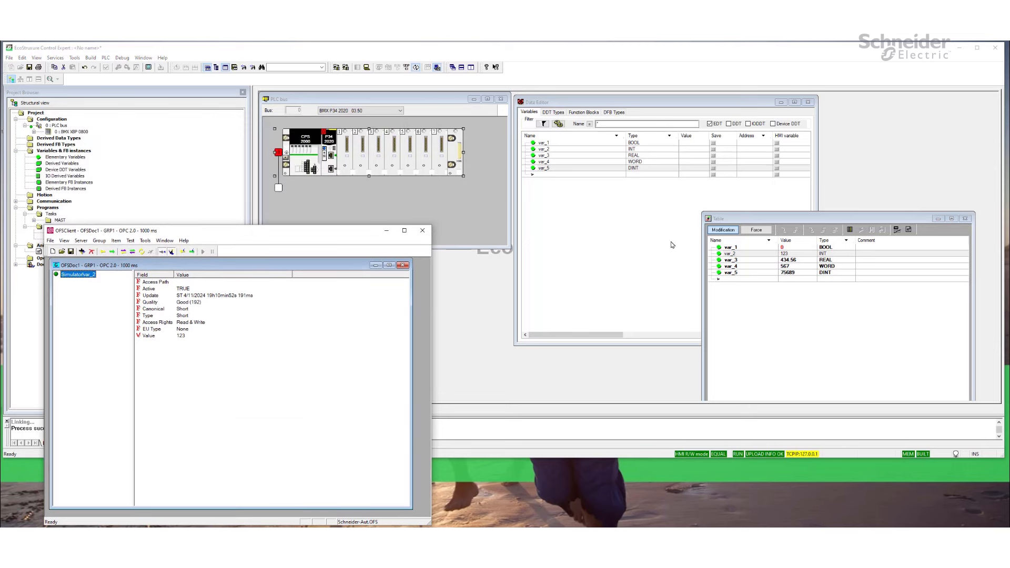
- Set var_2 to 456 in the Control Expert animation table and check its value in the OFS Client
{"action": "left_click", "coordinate": [800, 254]}
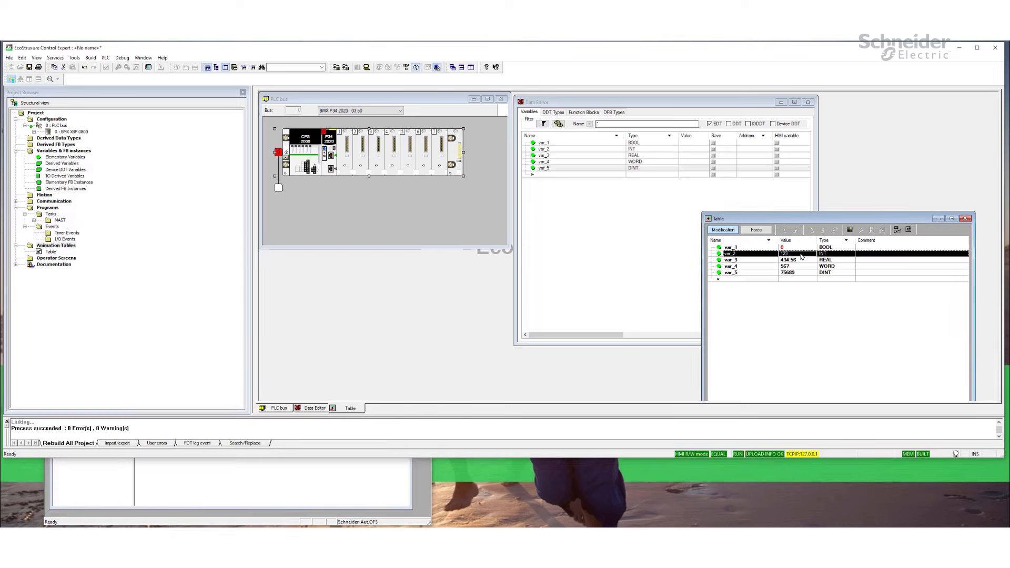
{"action": "type", "text": "456"}
{"action": "key", "text": "Return"}
{"action": "left_click", "coordinate": [397, 484]}
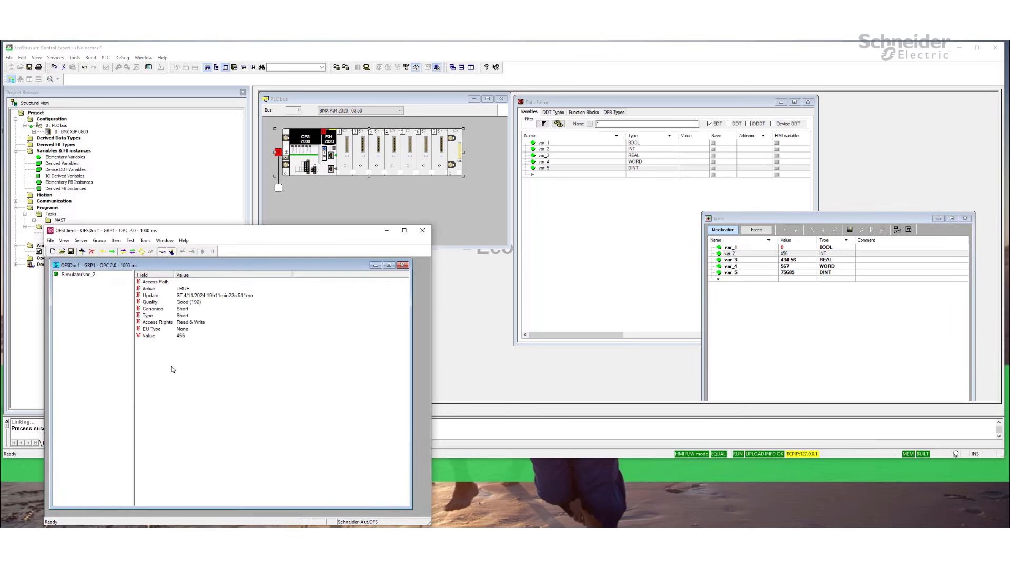
- Write the value 555 to the Simulator device's var_2 from the OFS Client, keeping the Short data type
{"action": "double_click", "coordinate": [79, 274]}
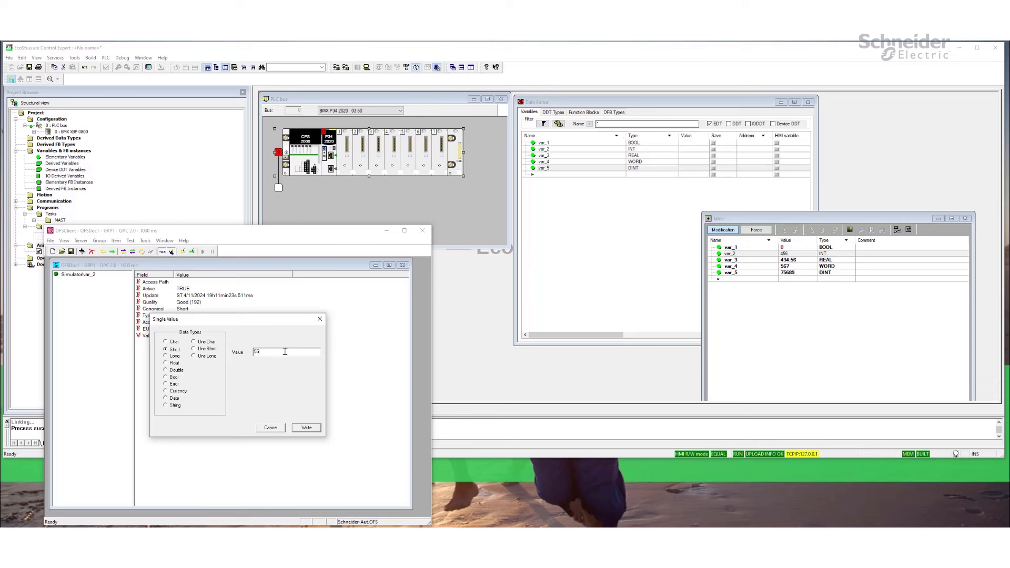
{"action": "left_click", "coordinate": [306, 428]}
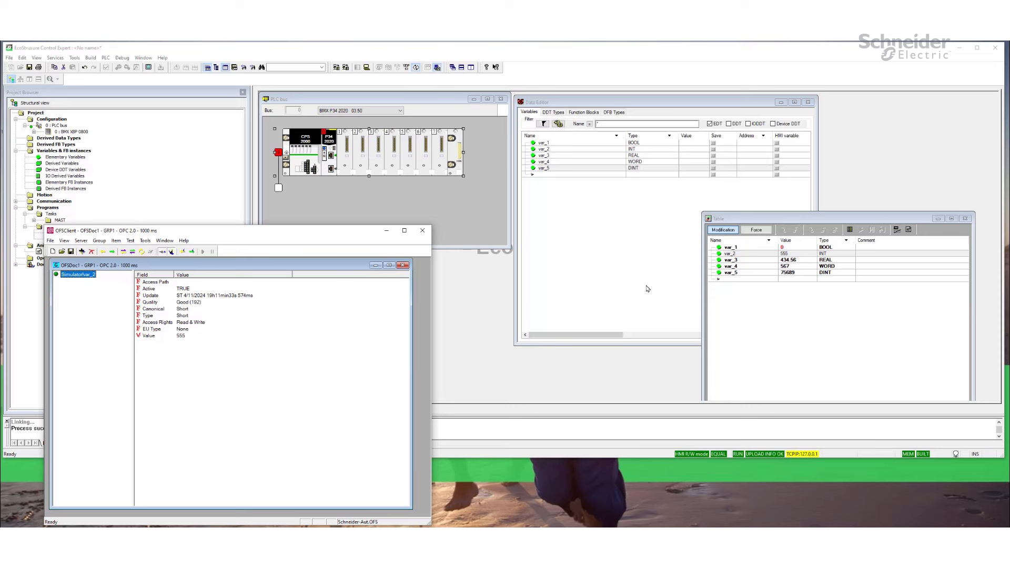
- Add the Simulator device's var_3 as a new item in the OFS Client group and display its properties and value
{"action": "left_click", "coordinate": [116, 241]}
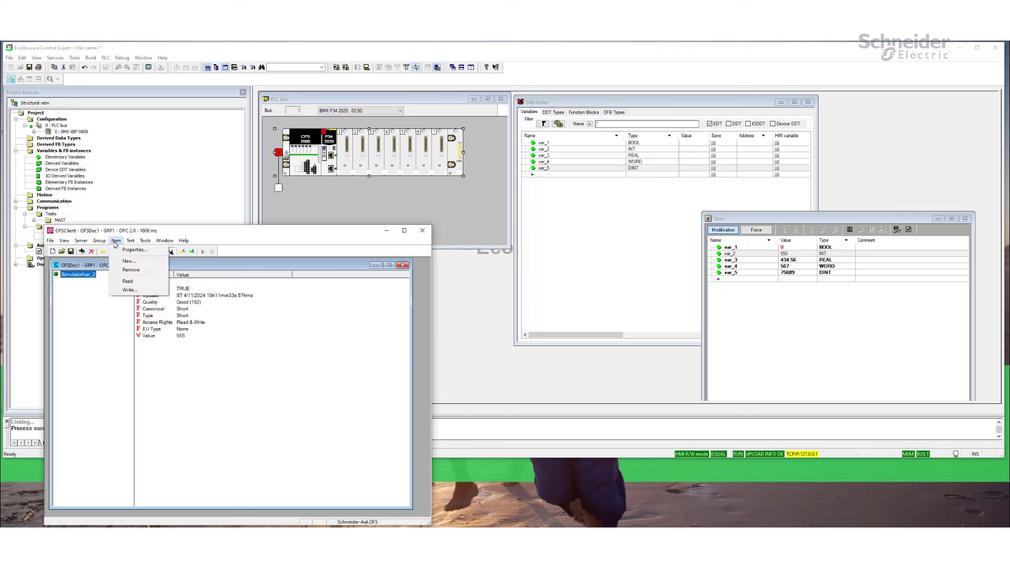
{"action": "left_click", "coordinate": [127, 261]}
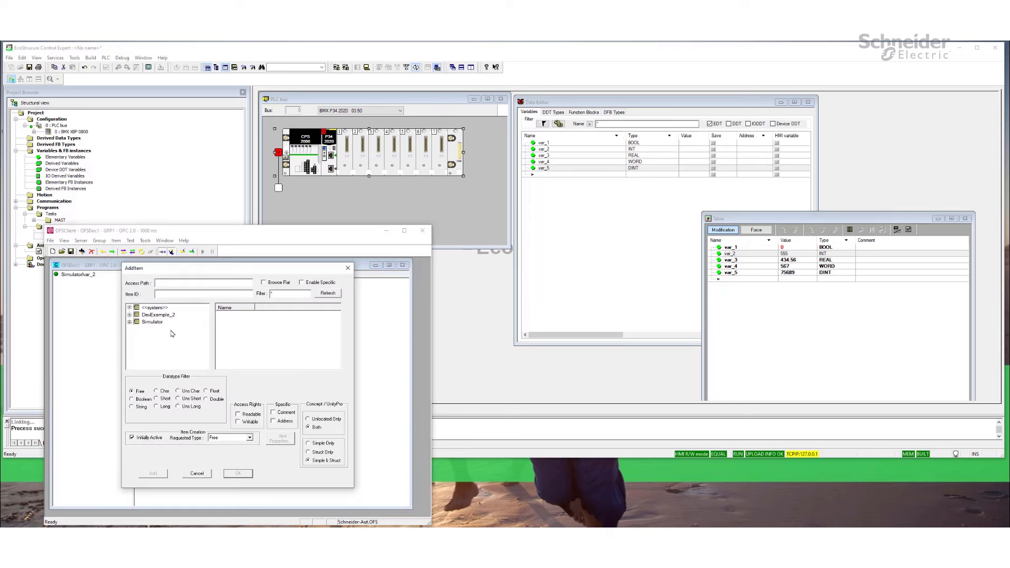
{"action": "left_click", "coordinate": [152, 321]}
{"action": "left_click", "coordinate": [229, 327]}
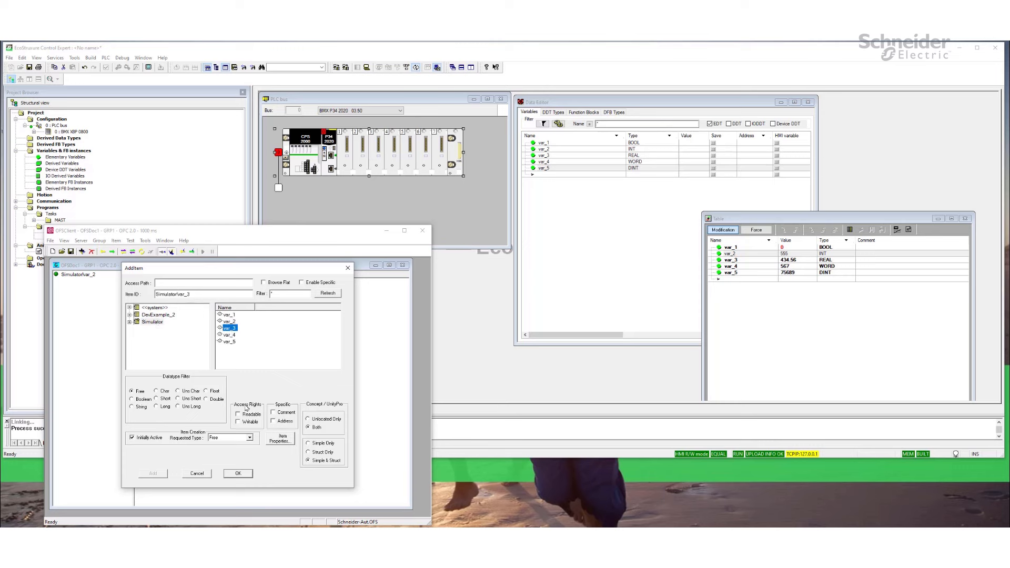
{"action": "left_click", "coordinate": [243, 474]}
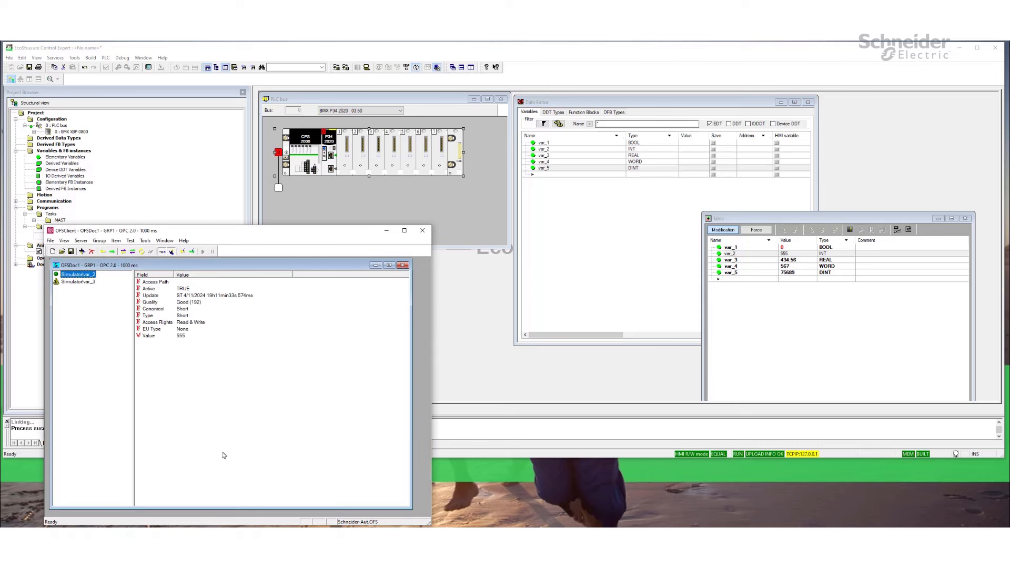
{"action": "left_click", "coordinate": [78, 284]}
{"action": "left_click_drag", "start_coordinate": [322, 232], "coordinate": [349, 225]}
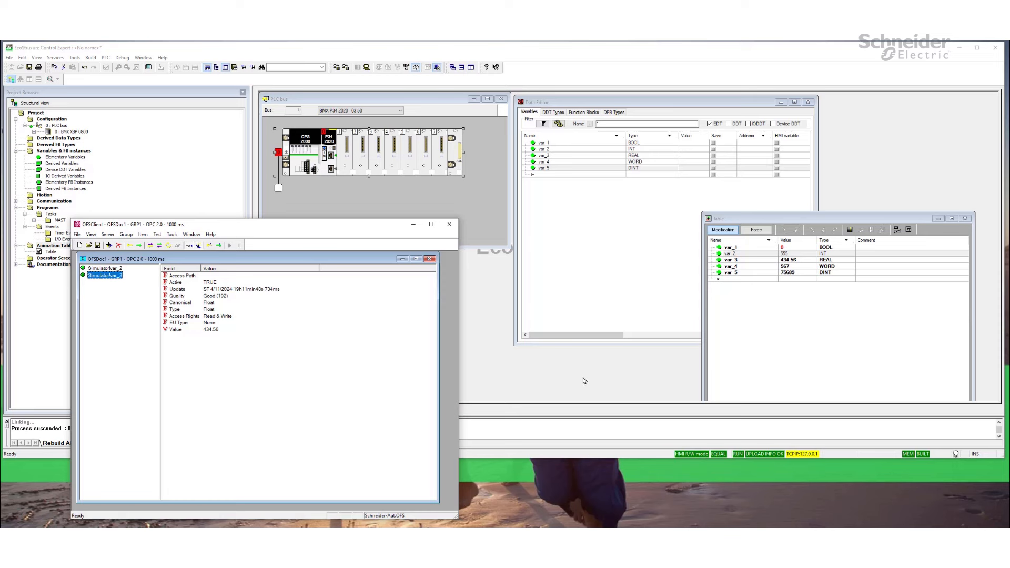
- Duplicate the DINT variable var_5 as var_6 in Control Expert's Data Editor and build the project changes online
{"action": "left_click", "coordinate": [617, 379]}
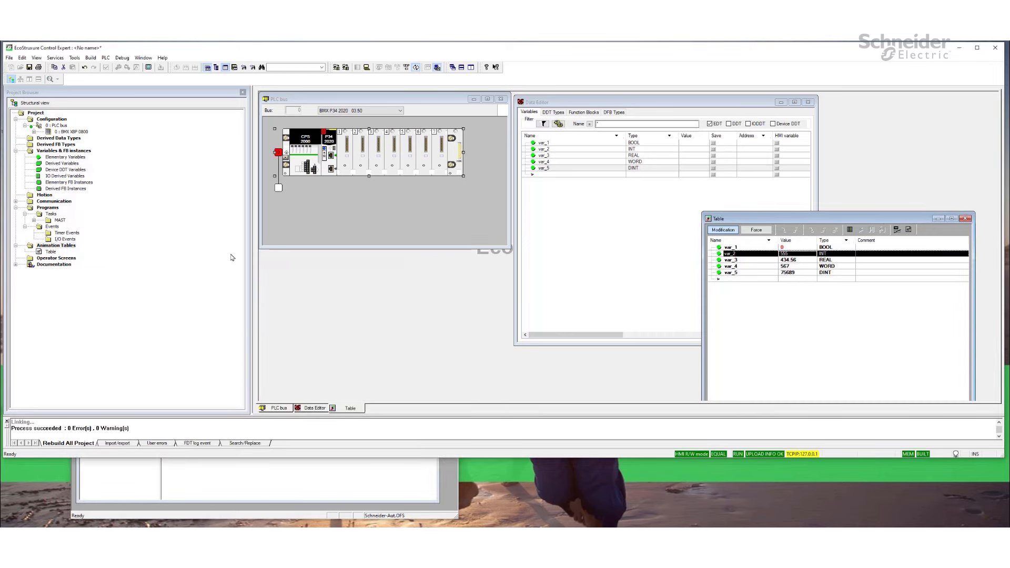
{"action": "left_click", "coordinate": [577, 177]}
{"action": "left_click", "coordinate": [552, 169]}
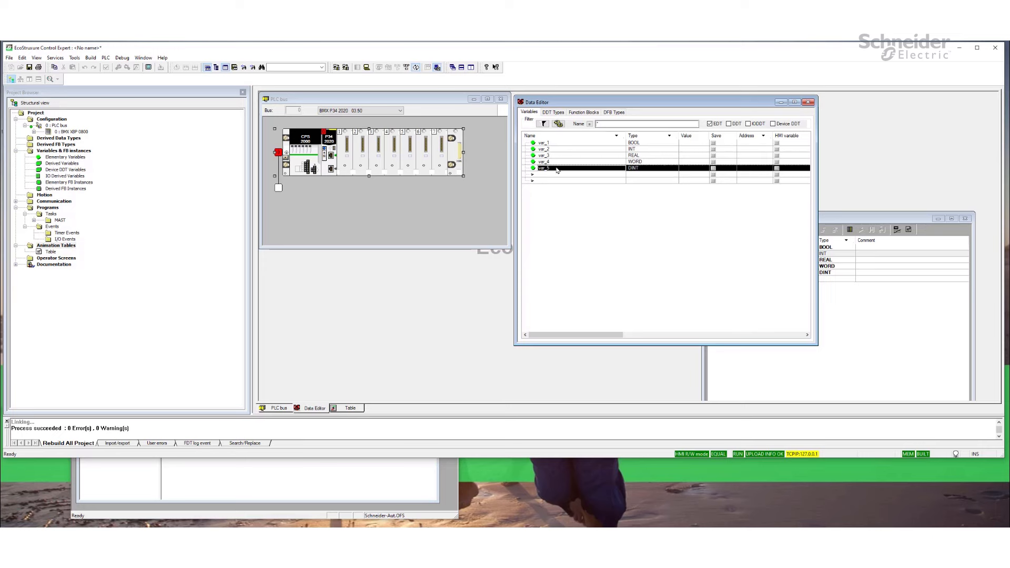
{"action": "left_click_drag", "start_coordinate": [557, 170], "coordinate": [558, 180]}
{"action": "left_click", "coordinate": [501, 273]}
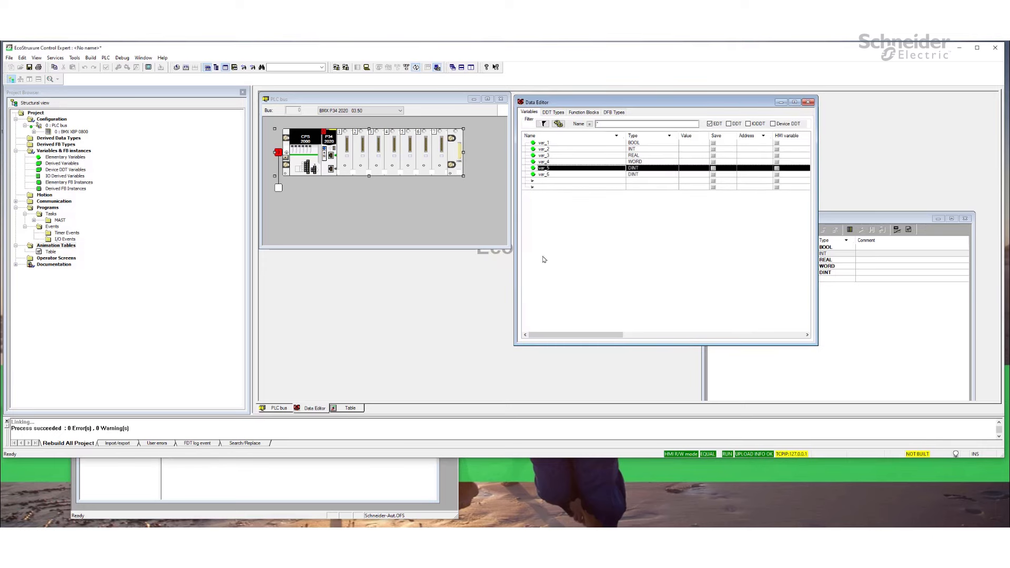
{"action": "left_click", "coordinate": [91, 58]}
{"action": "left_click", "coordinate": [110, 86]}
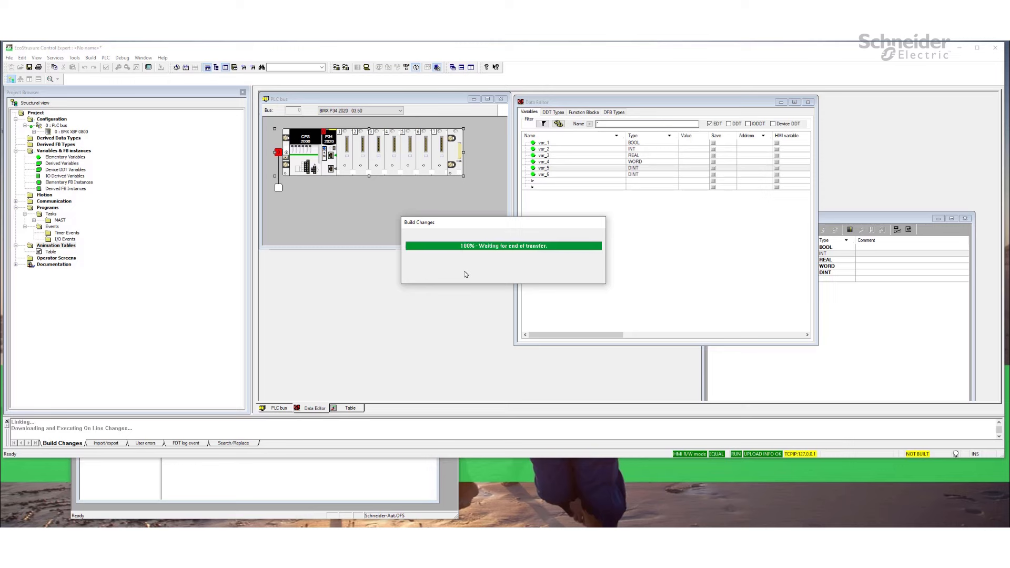
- Switch to the OFS Client, add the Simulator device's var_6 as a new group item, and display its properties and value
{"action": "left_click", "coordinate": [327, 473]}
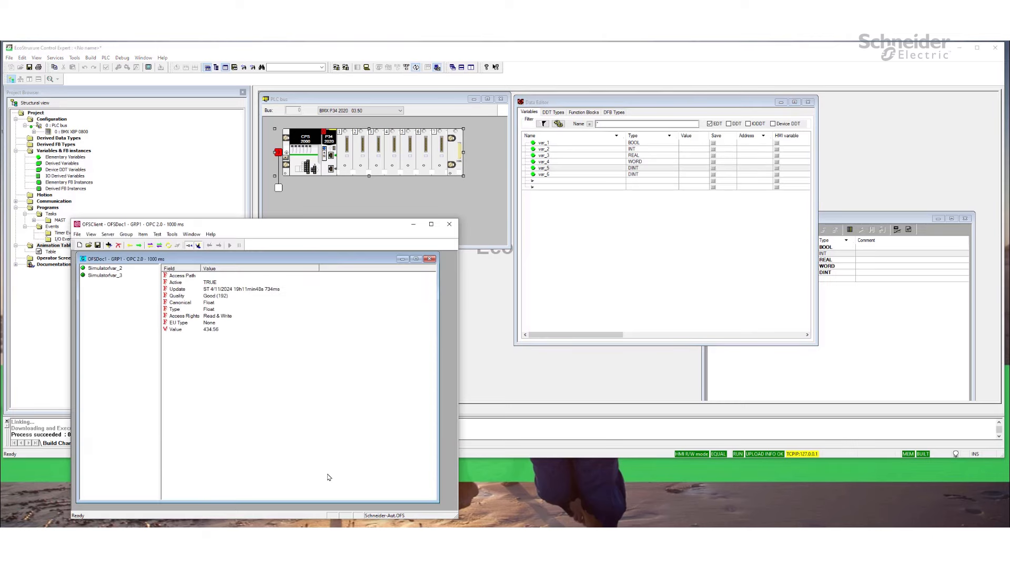
{"action": "left_click", "coordinate": [142, 234]}
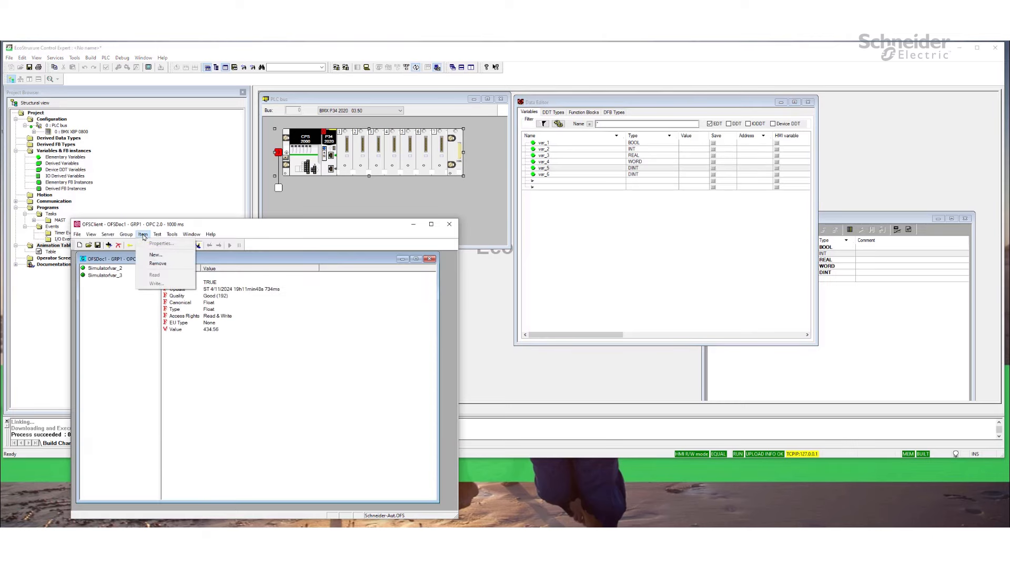
{"action": "left_click", "coordinate": [156, 254]}
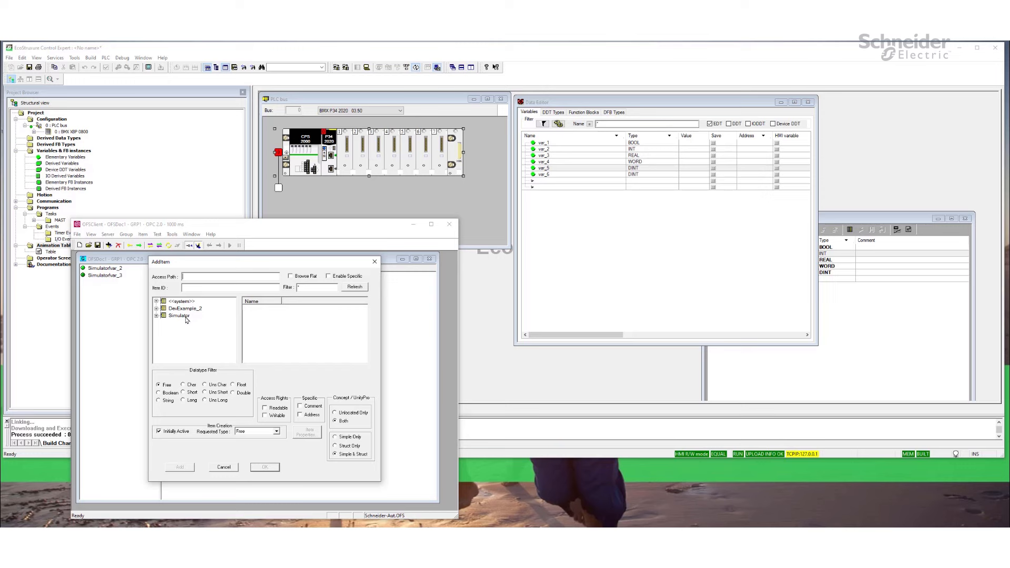
{"action": "left_click", "coordinate": [183, 317]}
{"action": "left_click", "coordinate": [257, 342]}
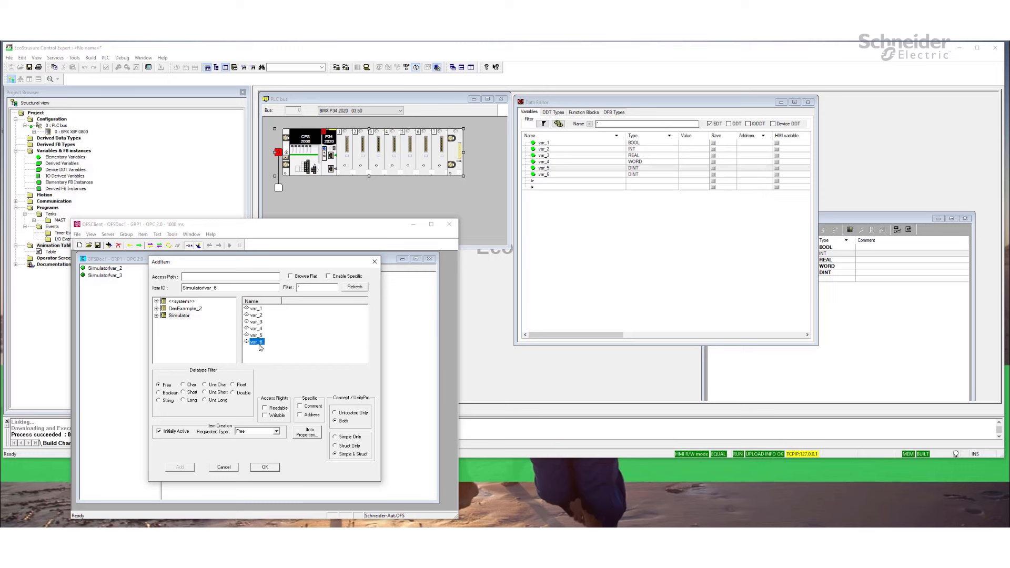
{"action": "left_click", "coordinate": [273, 470]}
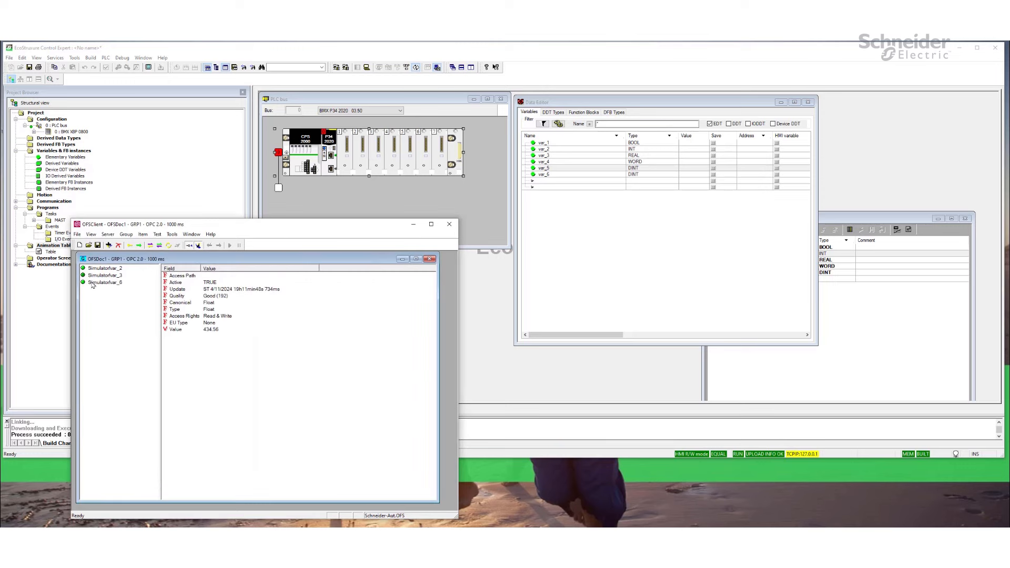
{"action": "left_click", "coordinate": [92, 283]}
- Add var_6 to the Control Expert animation table from the instance selection list
{"action": "left_click", "coordinate": [856, 375]}
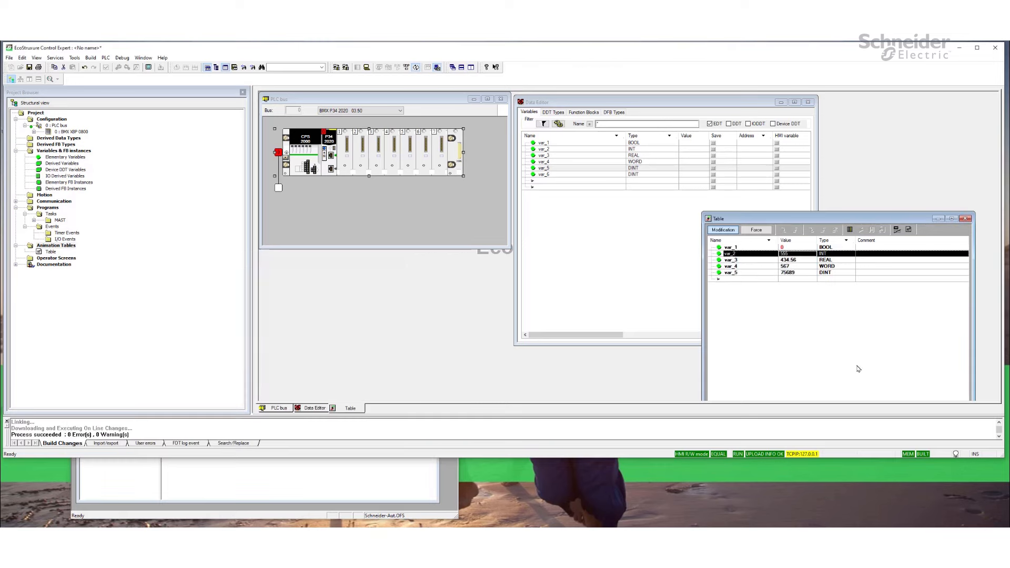
{"action": "left_click", "coordinate": [746, 281]}
{"action": "left_click", "coordinate": [745, 281]}
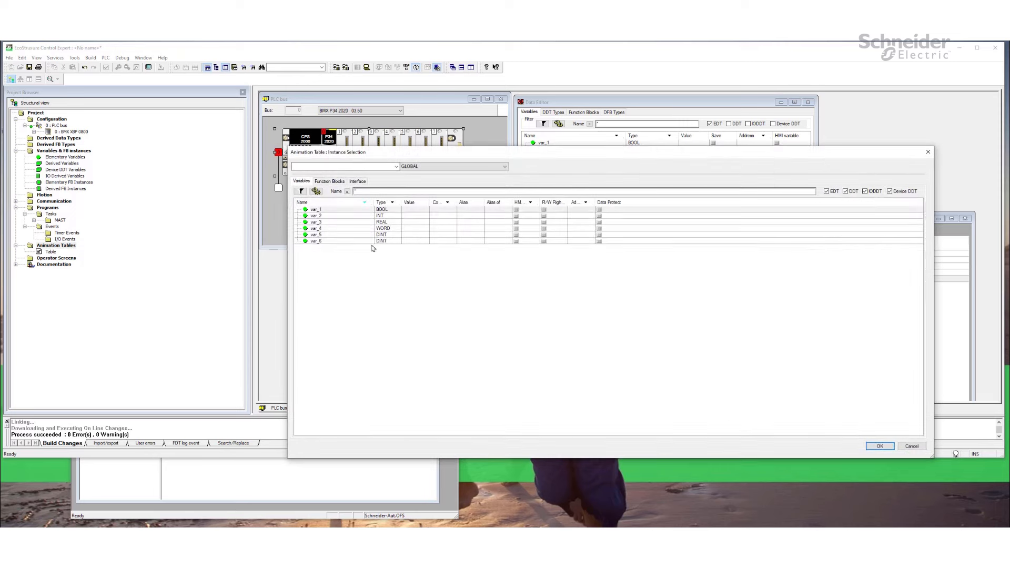
{"action": "left_click", "coordinate": [350, 241]}
{"action": "left_click", "coordinate": [876, 444]}
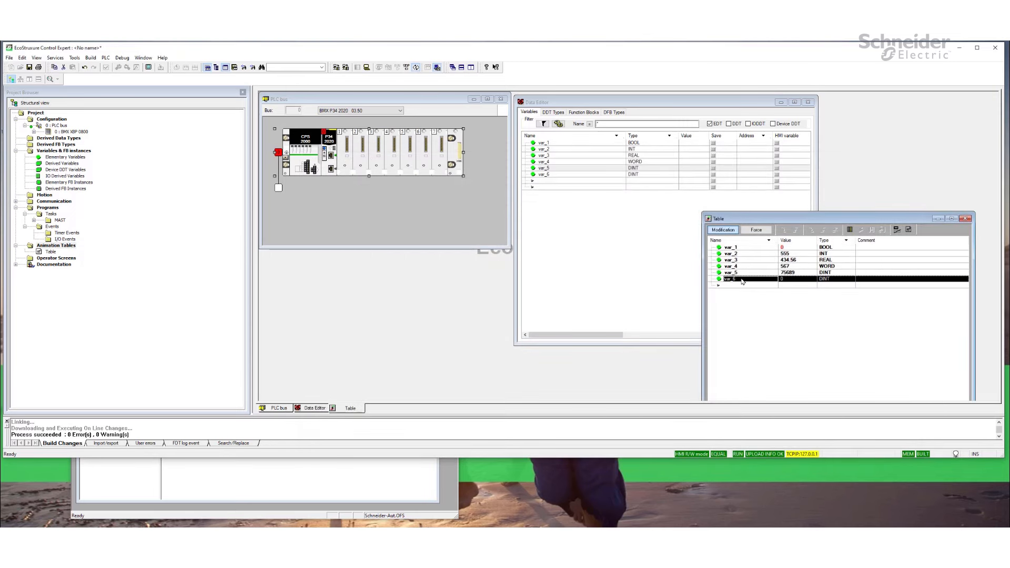
- Set var_6 to 222 in the animation table and check its value in the OFS Client
{"action": "left_click", "coordinate": [784, 280]}
{"action": "type", "text": "222"}
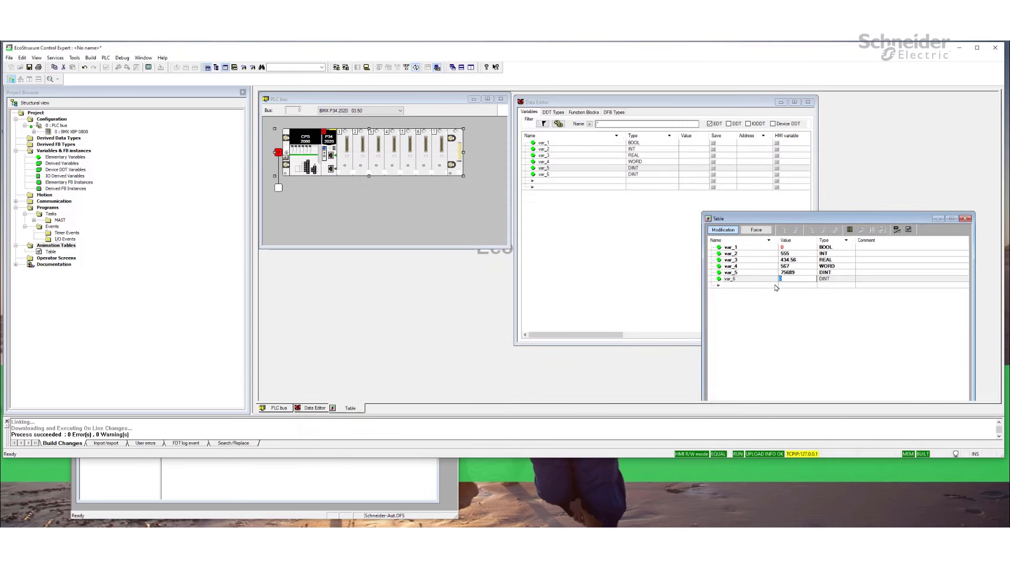
{"action": "key", "text": "Return"}
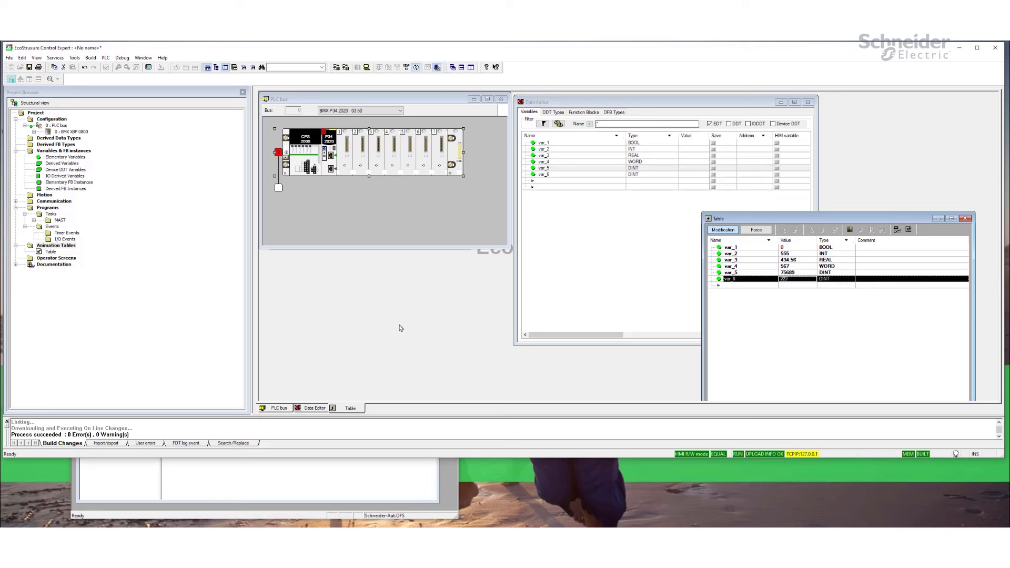
{"action": "left_click", "coordinate": [348, 463]}
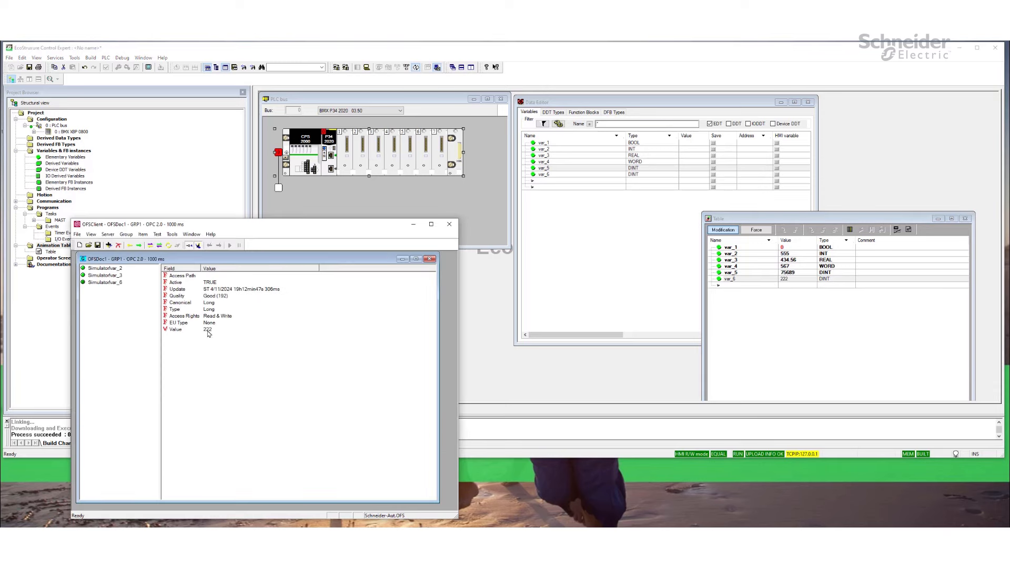